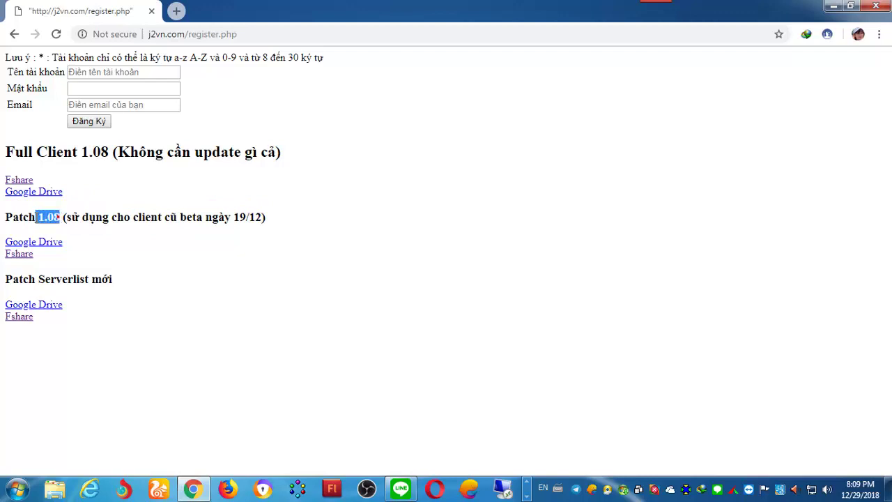
# Step: Inspect the 1.08 and Patch Serverlist mới download headings on the j2vn.com register page
pyautogui.click(43, 279)
pyautogui.moveTo(14, 282); pyautogui.dragTo(130, 283)
pyautogui.click(129, 283)
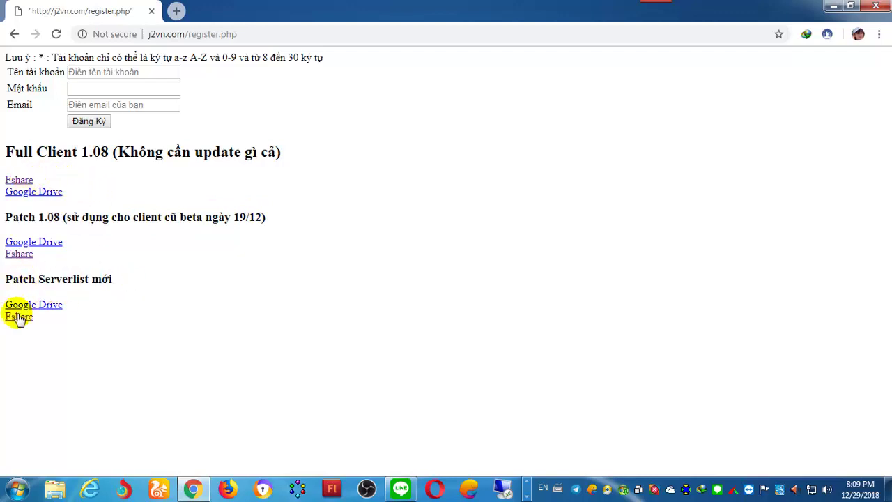
# Step: Open the Full Client 1.08 Fshare link in a new tab and switch to it
pyautogui.rightClick(18, 182)
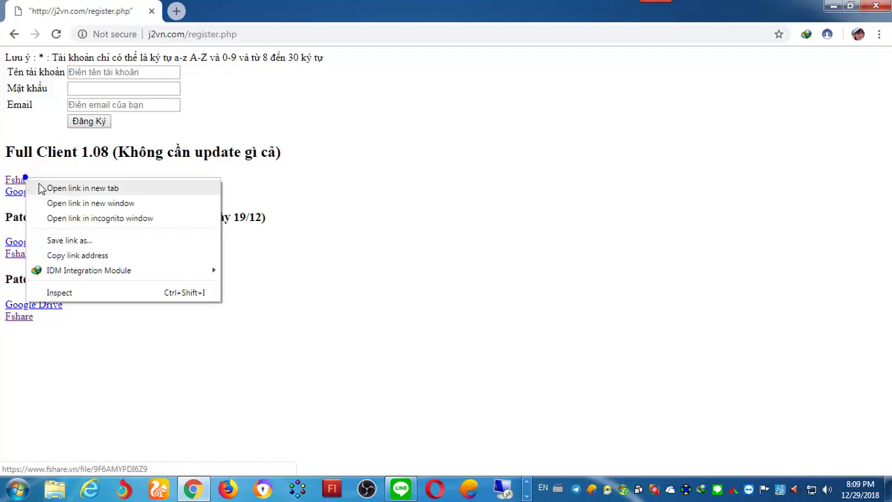
pyautogui.click(59, 188)
pyautogui.click(203, 11)
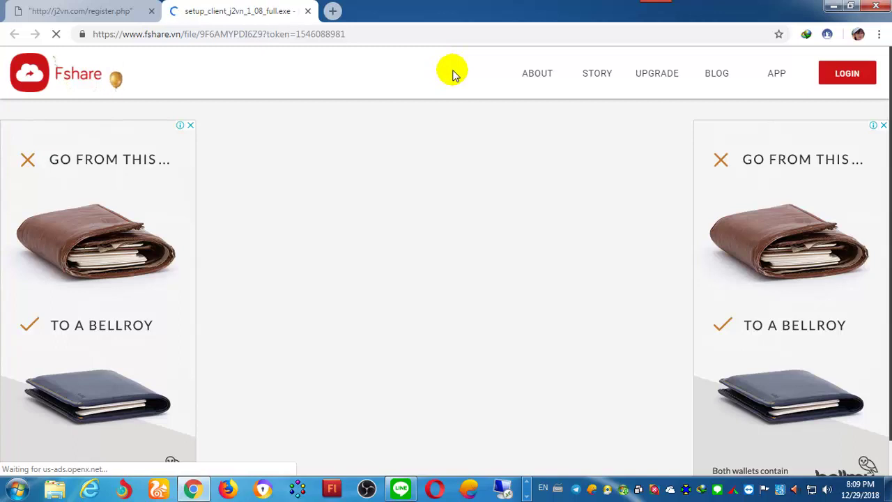
# Step: Check the 730.72 MB setup_client_j2vn_1_08_full file and request its free download
pyautogui.scroll(-1, 641, 327)
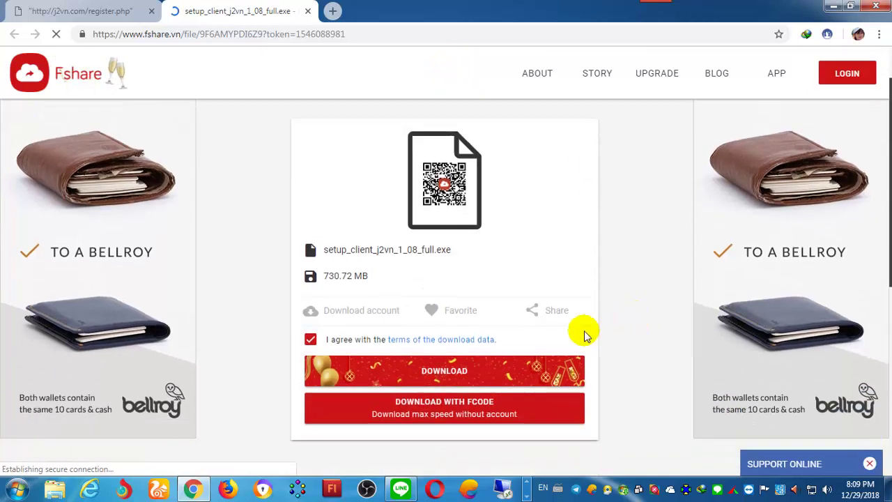
pyautogui.moveTo(330, 274); pyautogui.dragTo(356, 276)
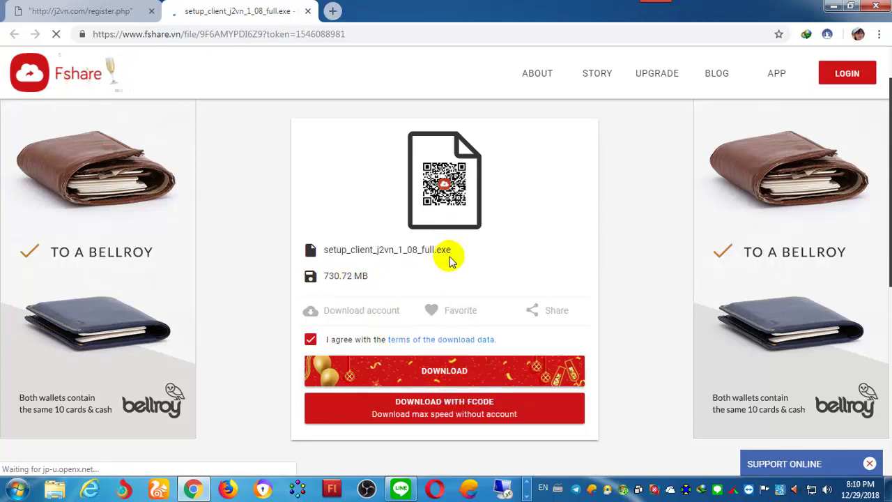
pyautogui.moveTo(325, 249); pyautogui.dragTo(400, 250)
pyautogui.click(400, 249)
pyautogui.click(436, 370)
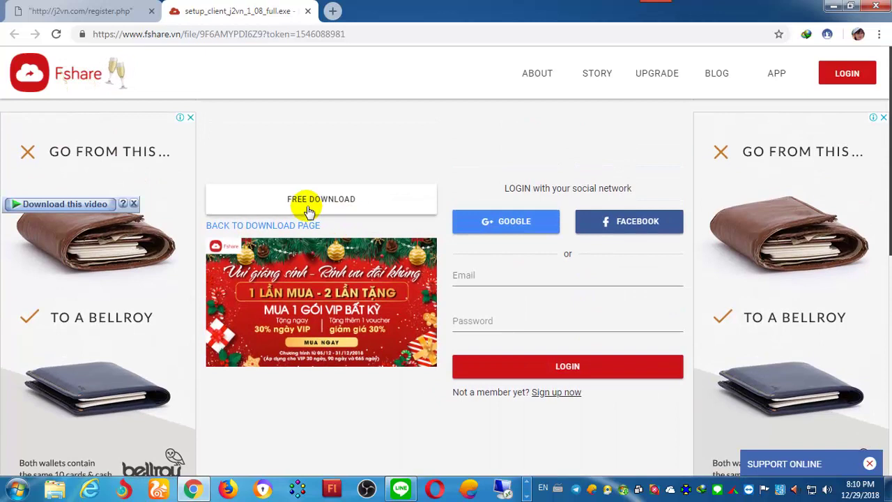
pyautogui.click(298, 202)
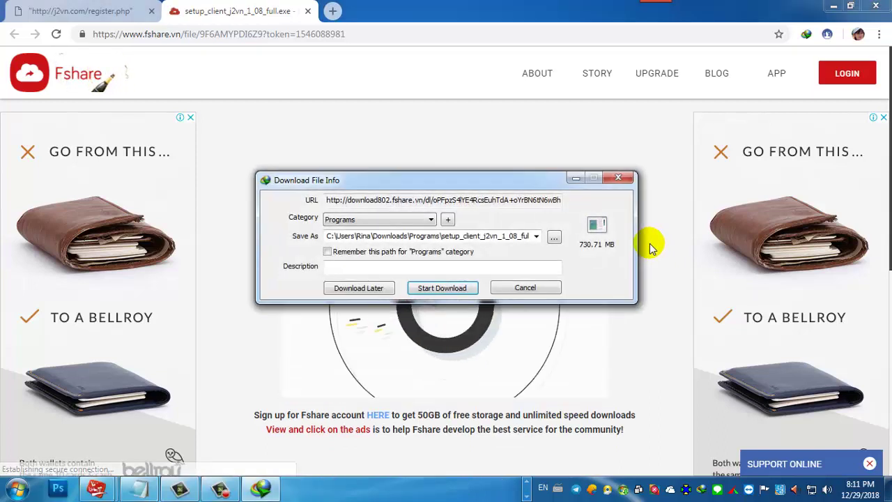
# Step: Keep the suggested Downloads\Programs save location for the setup file
pyautogui.click(456, 236)
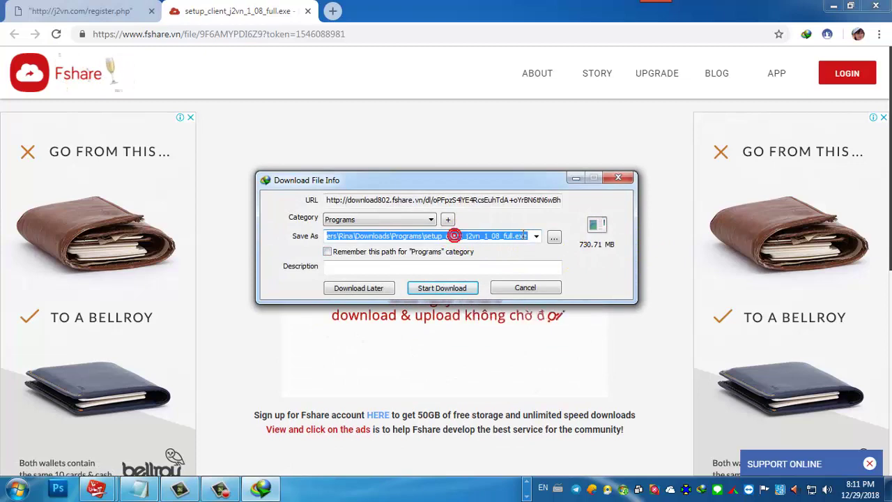
pyautogui.click(524, 235)
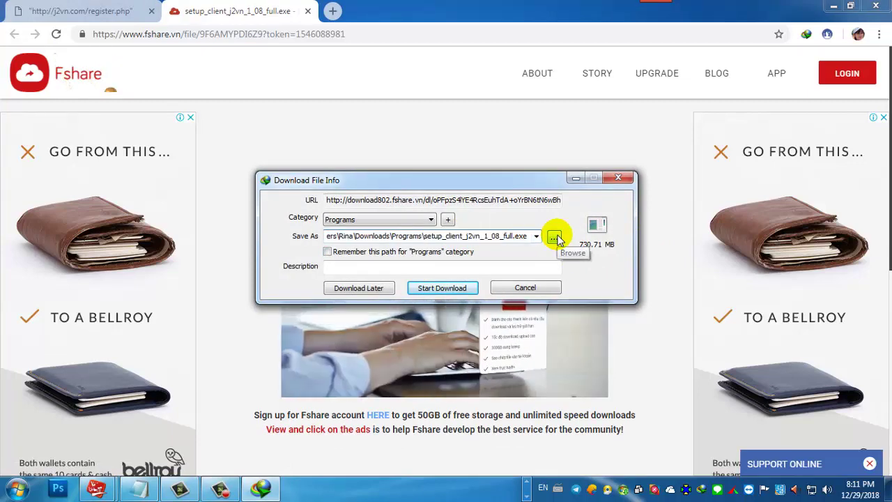
pyautogui.click(554, 237)
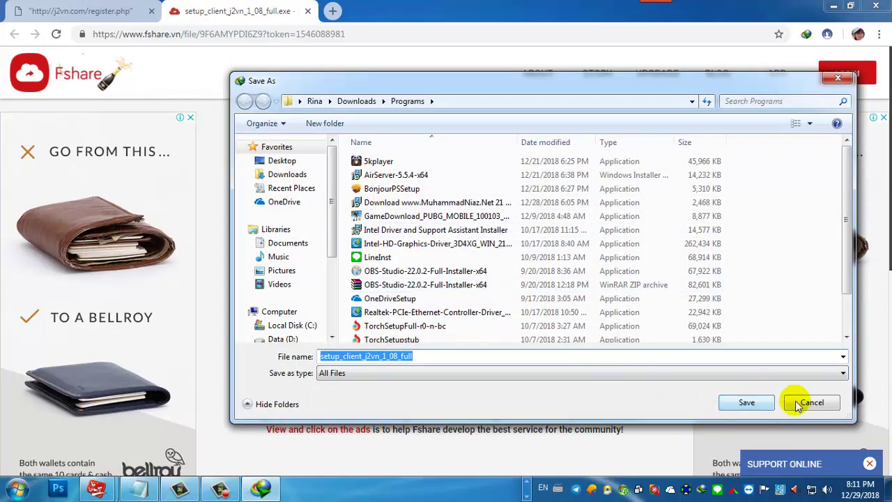
pyautogui.click(752, 402)
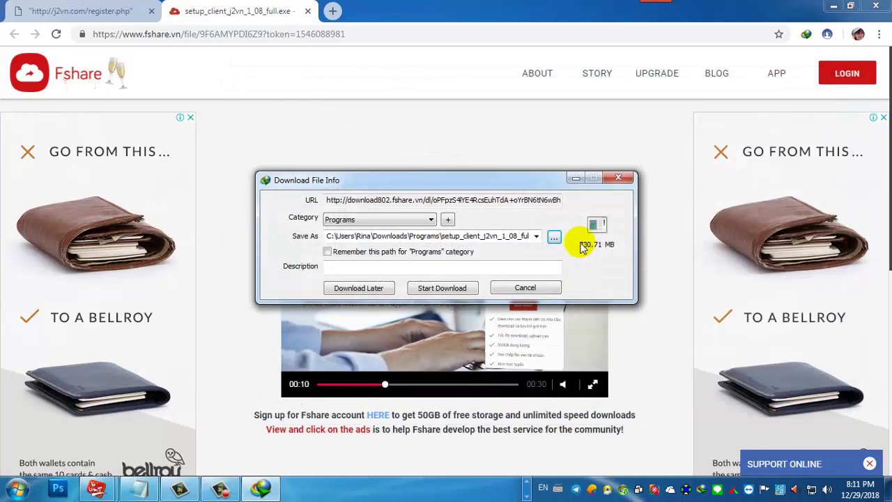
# Step: Cancel the 730.71 MB download and return to the j2vn.com register page
pyautogui.click(531, 288)
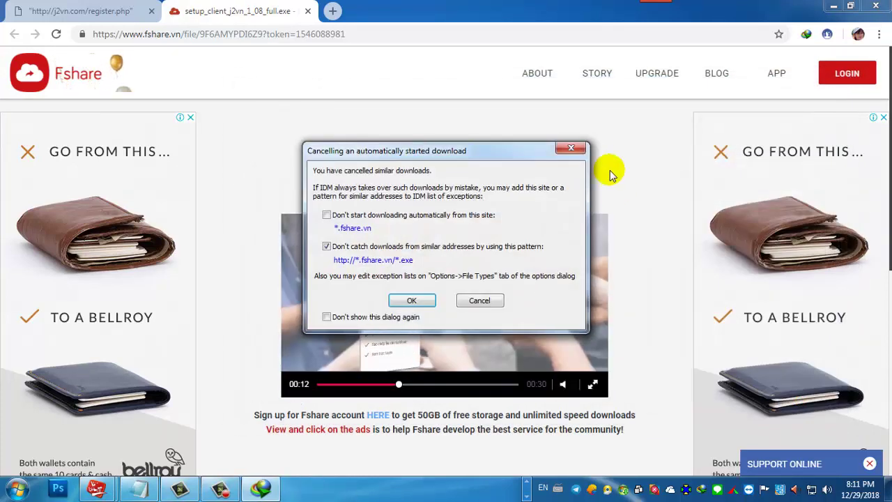
pyautogui.click(566, 150)
pyautogui.click(49, 11)
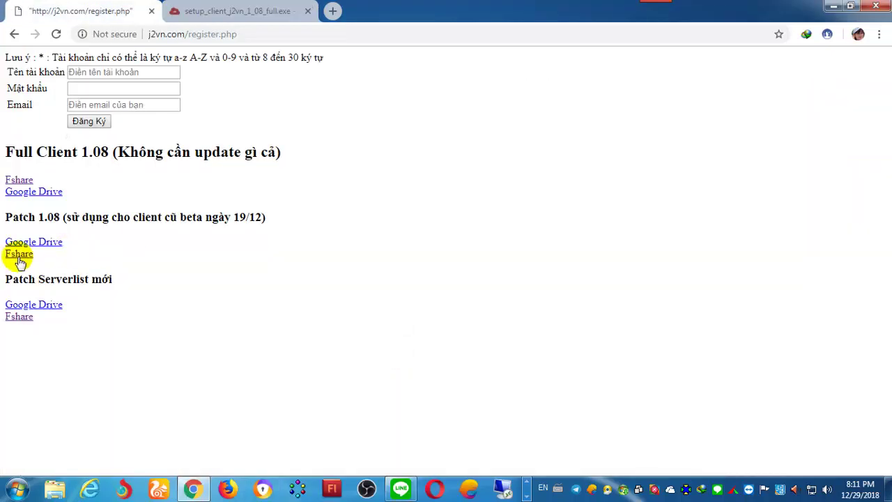
# Step: Review the Patch 1.08 and Serverlist headings, close the Fshare tab and minimize Chrome
pyautogui.moveTo(12, 217); pyautogui.dragTo(266, 217)
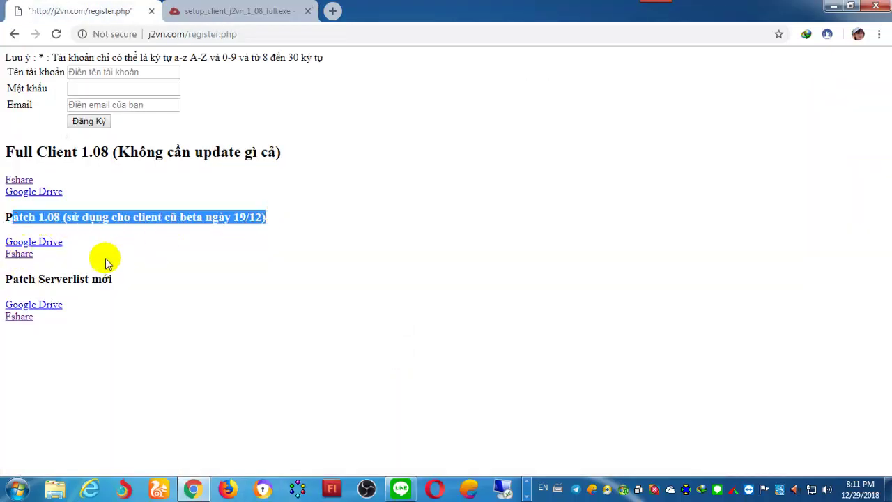
pyautogui.moveTo(13, 279); pyautogui.dragTo(112, 279)
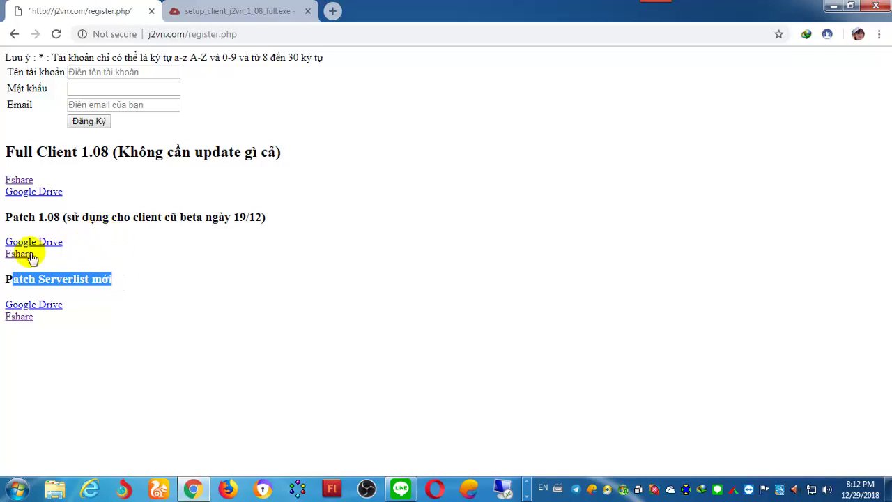
pyautogui.click(135, 216)
pyautogui.moveTo(36, 216); pyautogui.dragTo(112, 217)
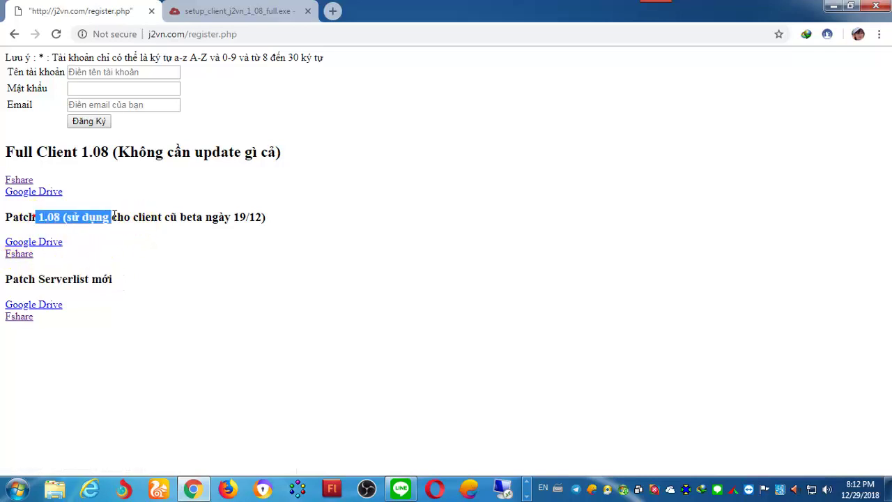
pyautogui.moveTo(46, 280); pyautogui.dragTo(55, 282)
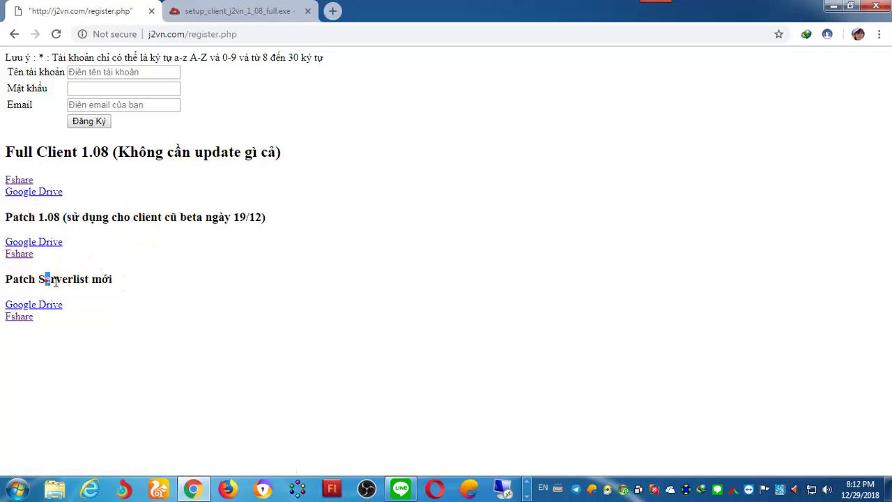
pyautogui.click(307, 10)
pyautogui.click(833, 6)
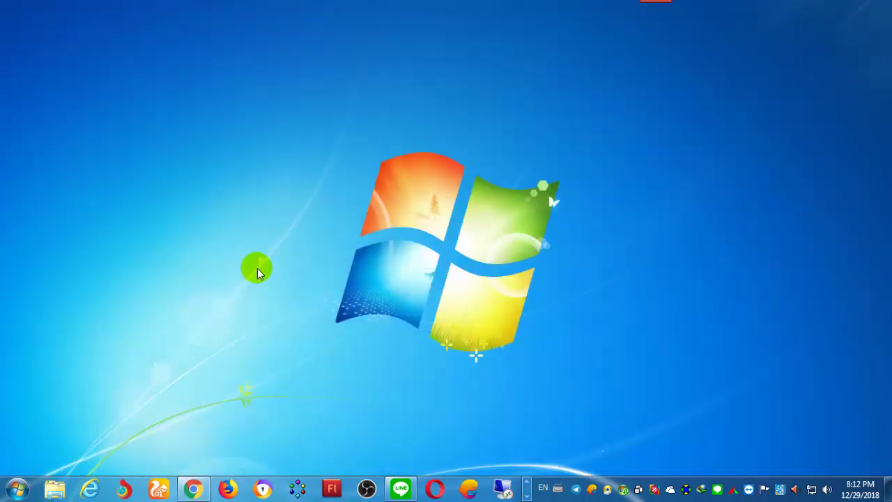
# Step: Open the jx vn folder on the Desktop and look over its installer and archives
pyautogui.press('super+e')
pyautogui.click(235, 184)
pyautogui.click(212, 172)
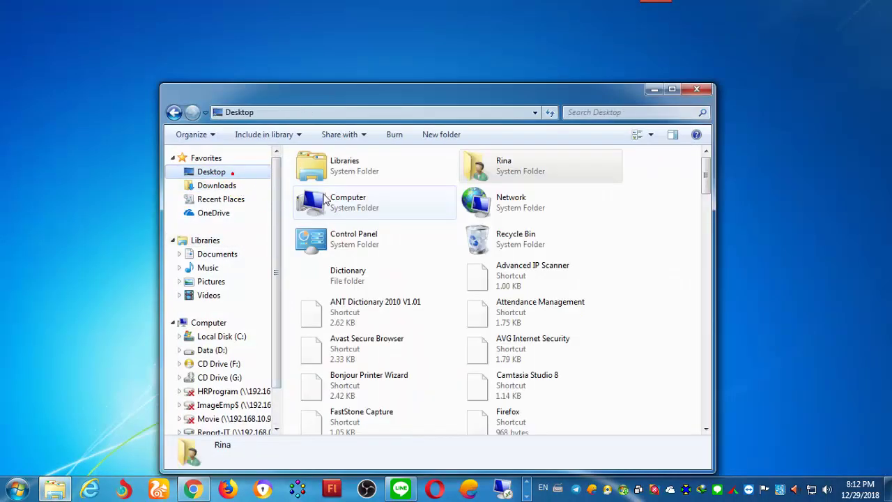
pyautogui.click(651, 233)
pyautogui.scroll(-10, 648, 246)
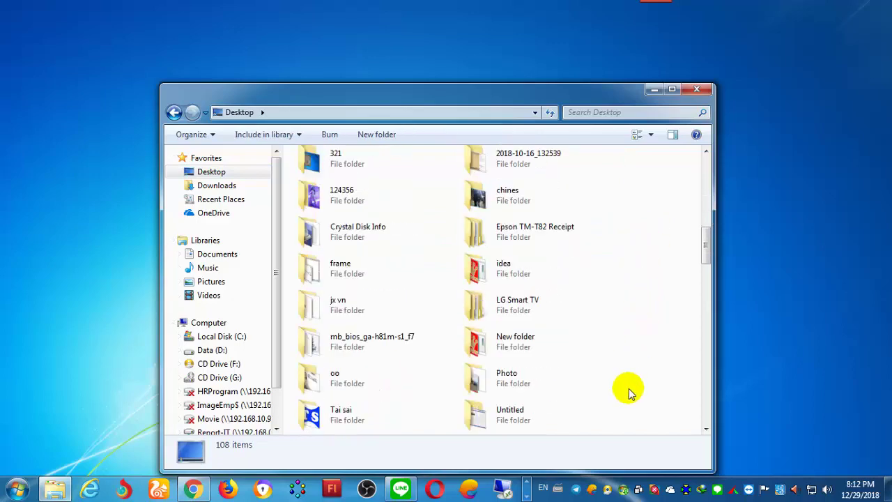
pyautogui.press('j')
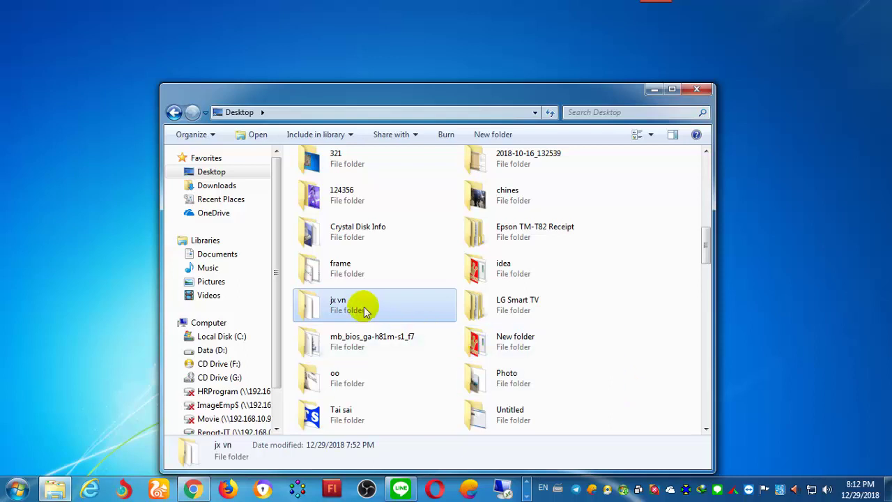
pyautogui.doubleClick(365, 305)
pyautogui.moveTo(422, 98); pyautogui.dragTo(402, 76)
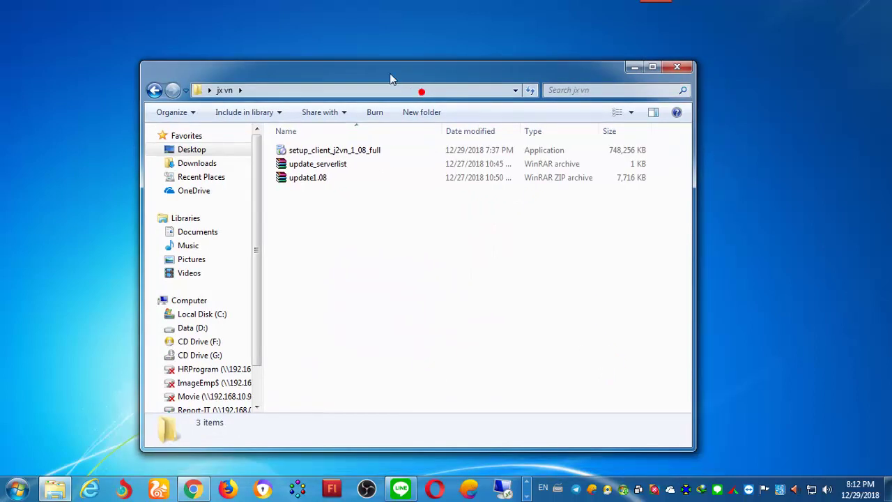
pyautogui.click(324, 149)
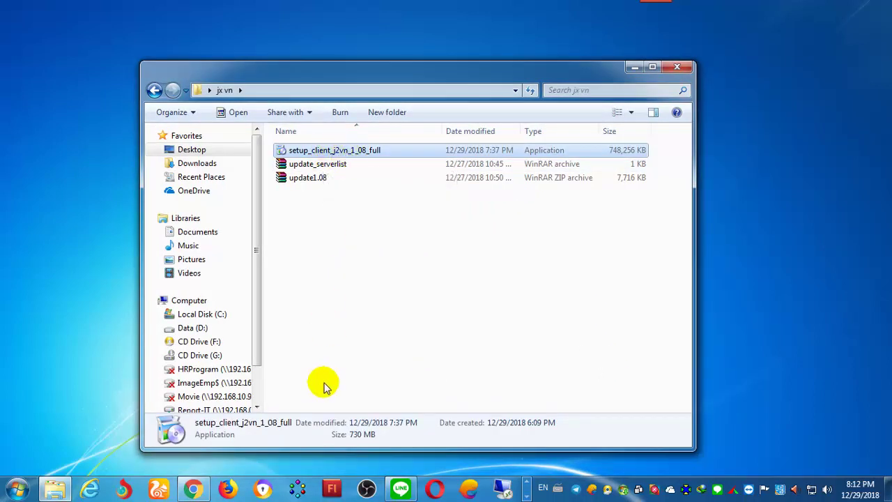
pyautogui.click(304, 179)
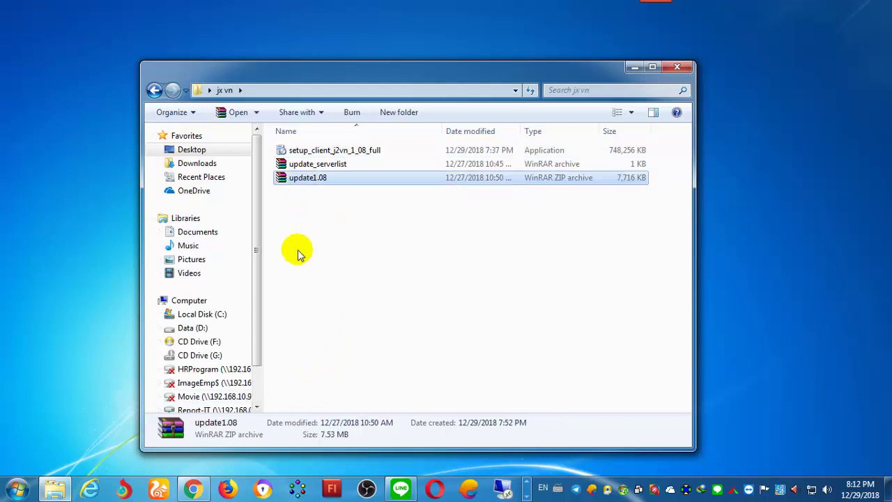
# Step: Compare the archives against the register page's patch list, then launch setup_client_j2vn_1_08_full
pyautogui.click(193, 488)
pyautogui.moveTo(17, 218); pyautogui.dragTo(218, 218)
pyautogui.click(252, 218)
pyautogui.click(833, 6)
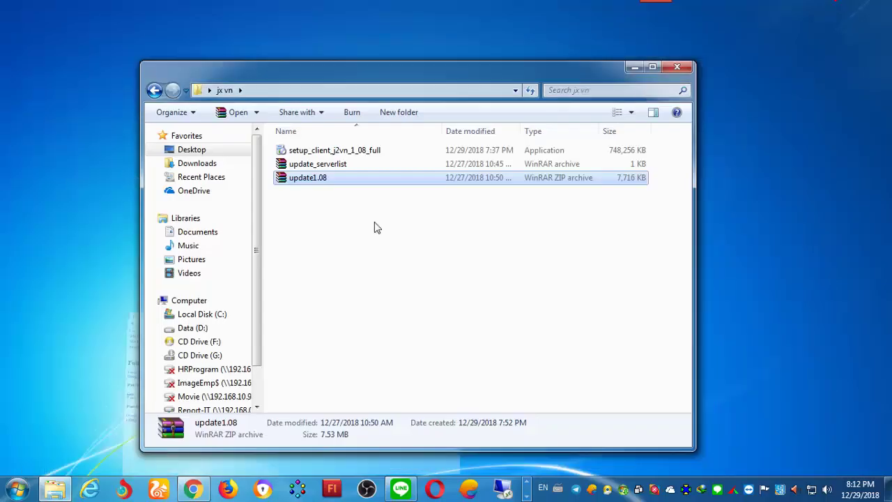
pyautogui.click(326, 168)
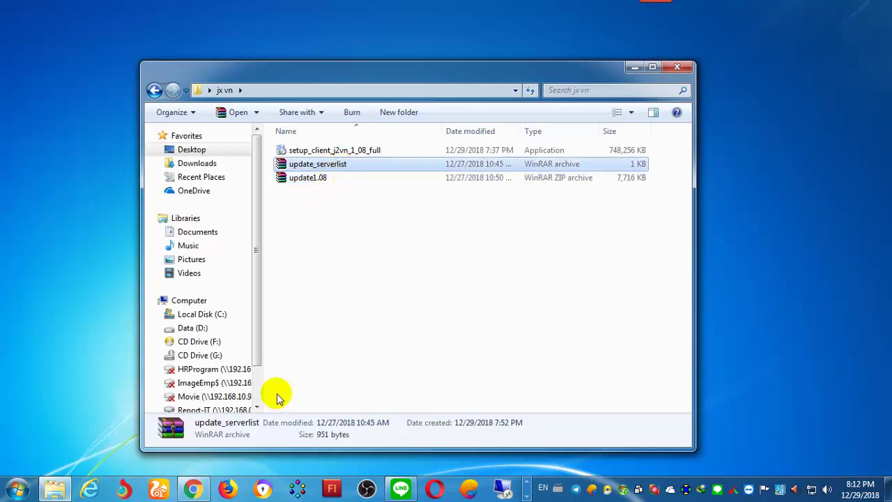
pyautogui.click(193, 489)
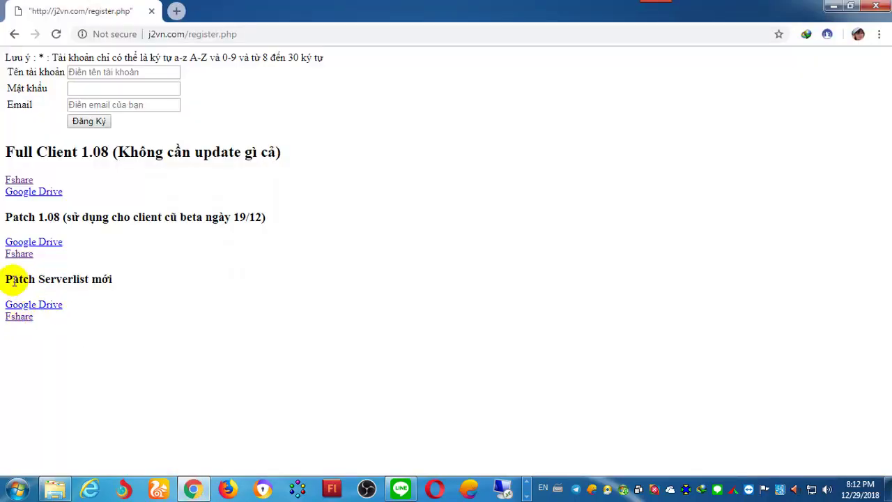
pyautogui.click(836, 6)
pyautogui.click(395, 225)
pyautogui.click(368, 149)
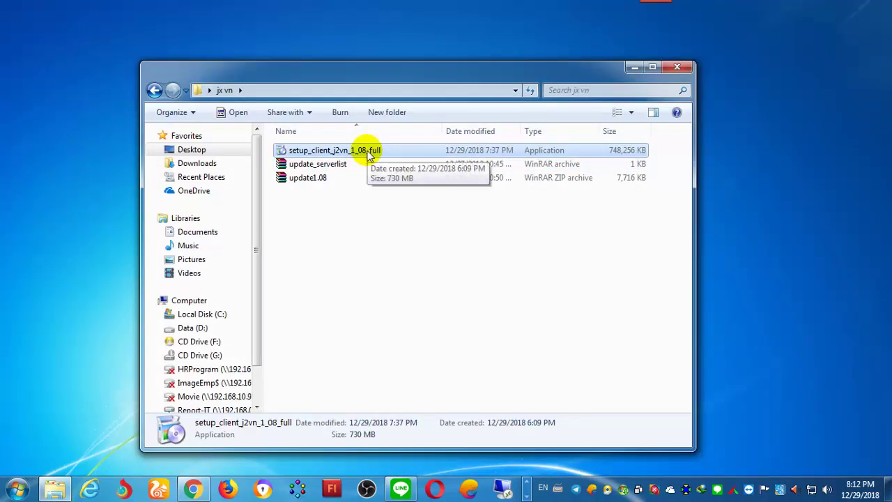
pyautogui.doubleClick(369, 152)
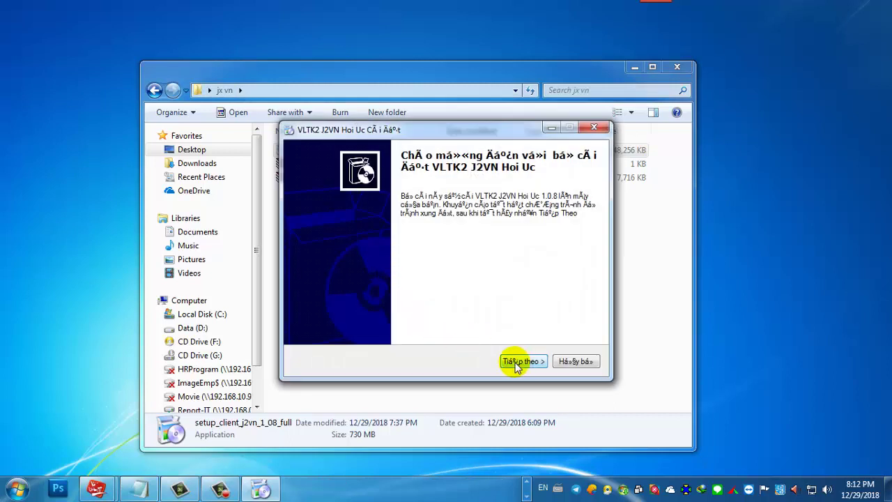
# Step: Accept the licence agreement and bring up the folder browser for the install location
pyautogui.click(517, 361)
pyautogui.click(392, 324)
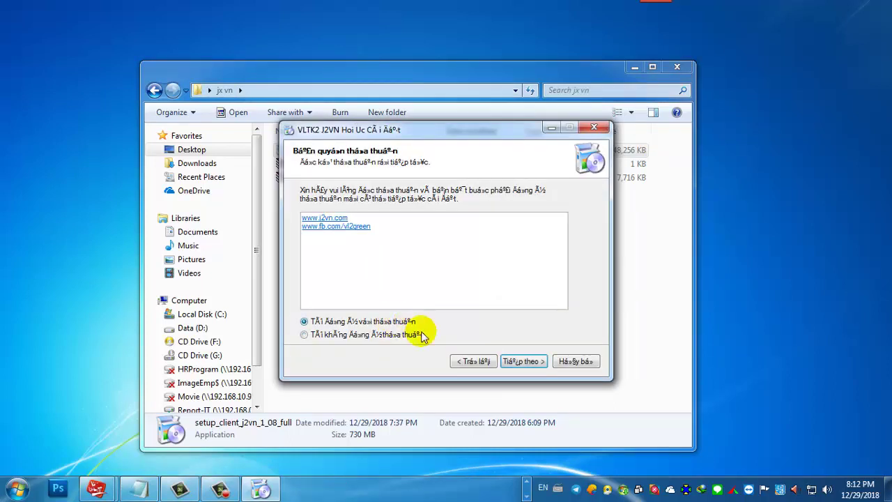
pyautogui.click(524, 362)
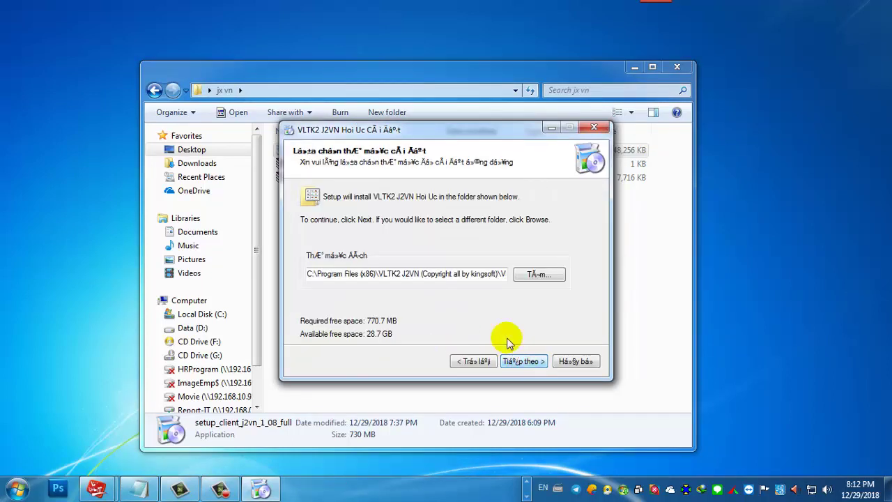
pyautogui.click(539, 276)
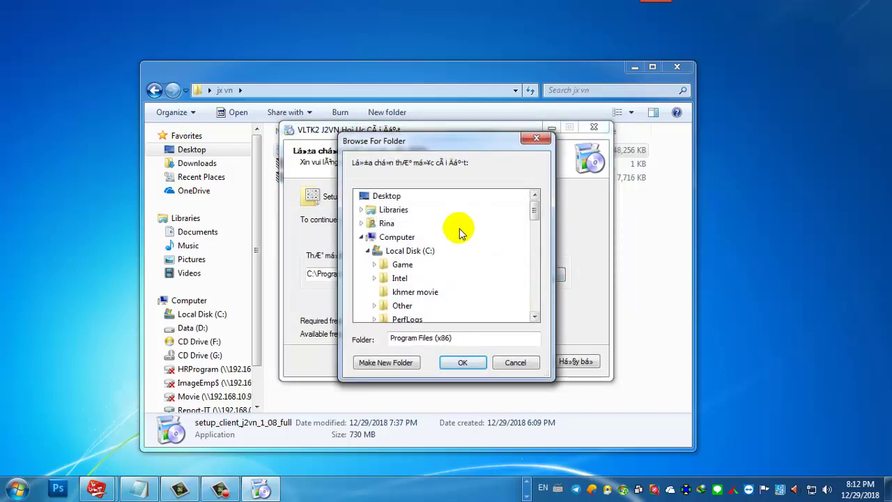
# Step: Create a Game JX VN folder on the Desktop and choose it as the install location
pyautogui.click(362, 237)
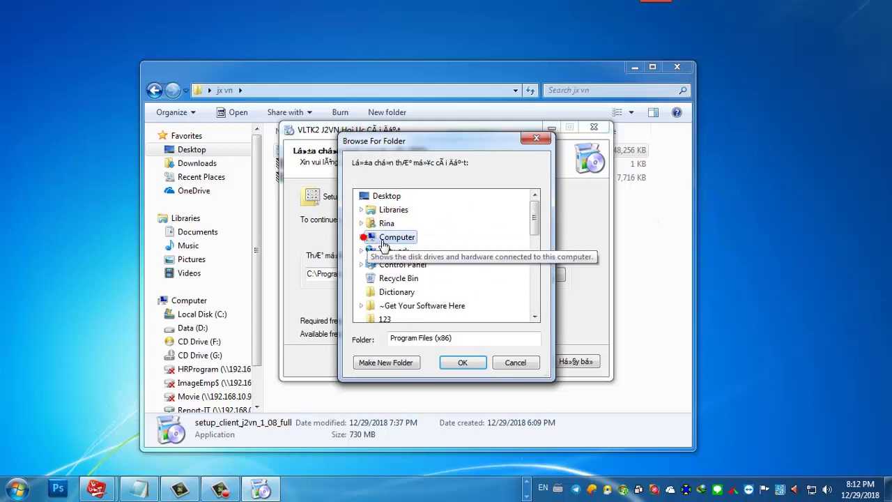
pyautogui.moveTo(488, 139); pyautogui.dragTo(560, 118)
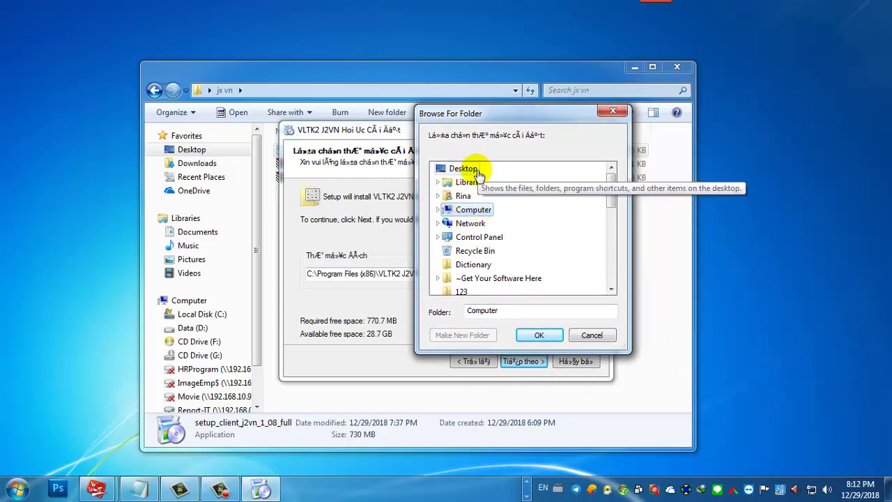
pyautogui.click(476, 173)
pyautogui.click(477, 336)
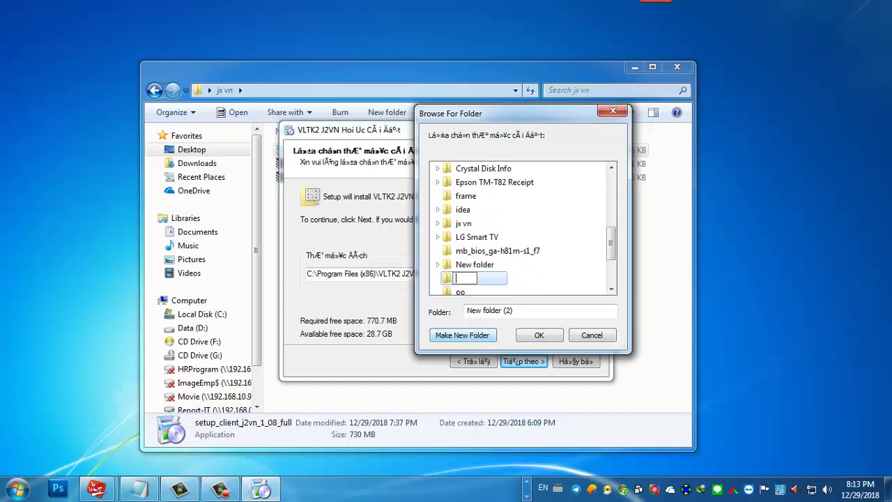
pyautogui.click(503, 278)
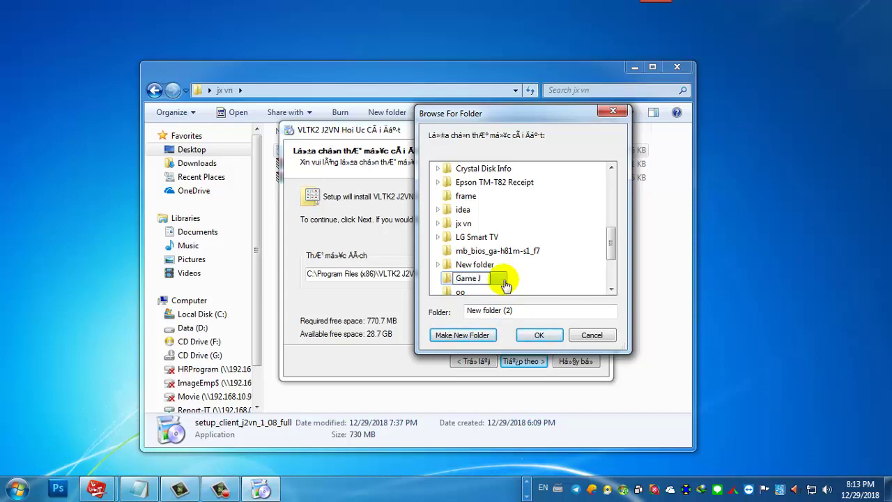
pyautogui.press('Return')
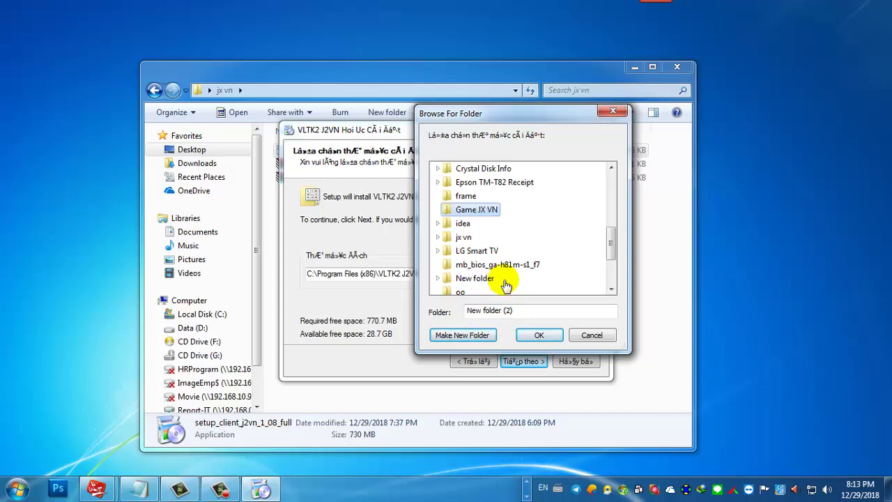
pyautogui.click(539, 334)
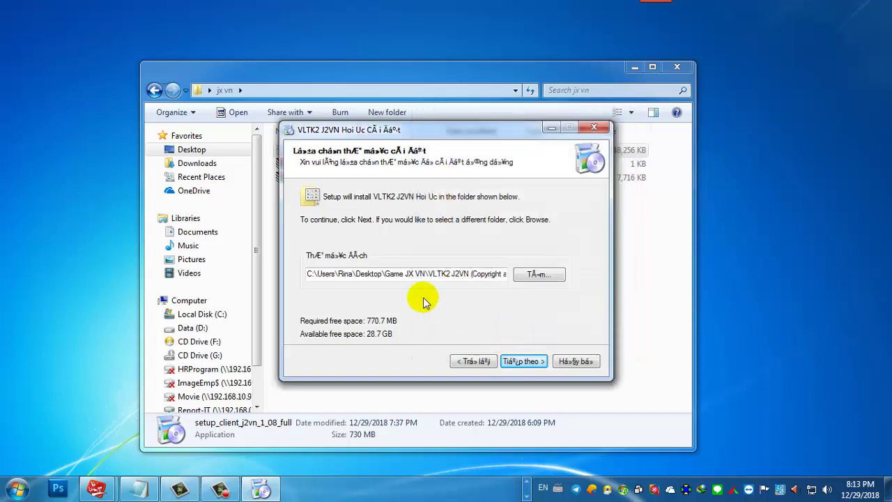
# Step: Pass the additional tasks page and begin installing into Game JX VN
pyautogui.click(524, 360)
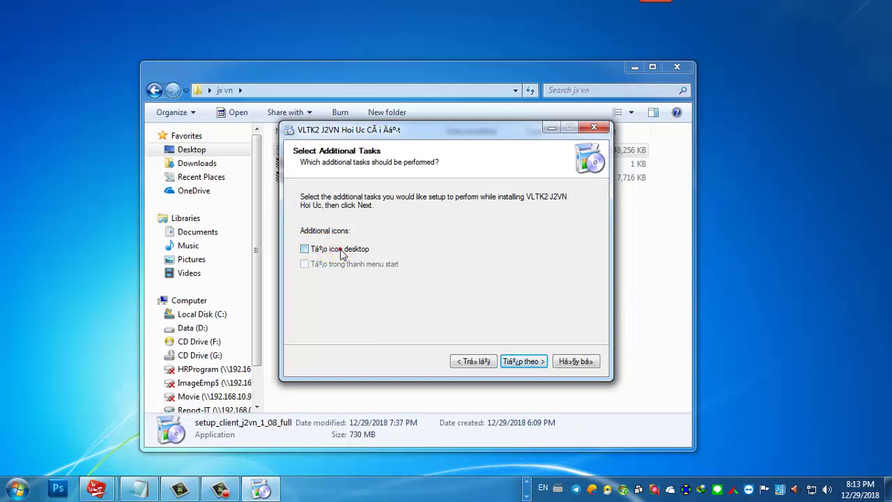
pyautogui.click(528, 361)
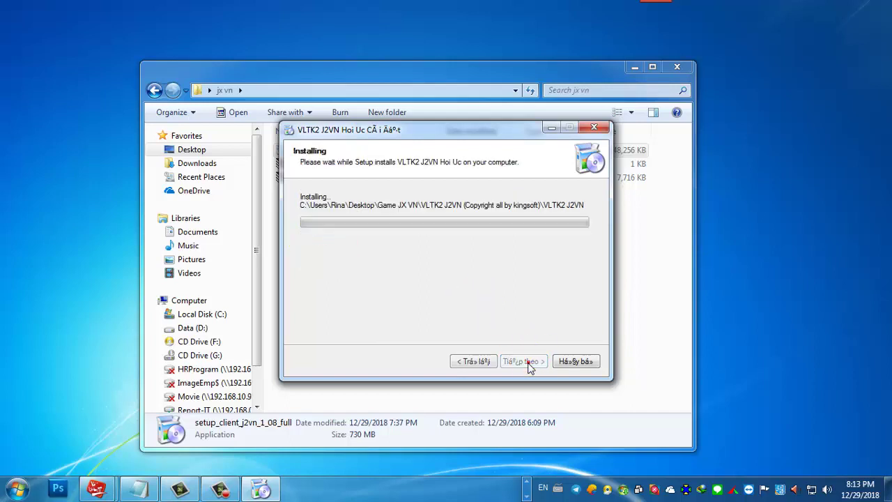
pyautogui.moveTo(478, 136); pyautogui.dragTo(506, 57)
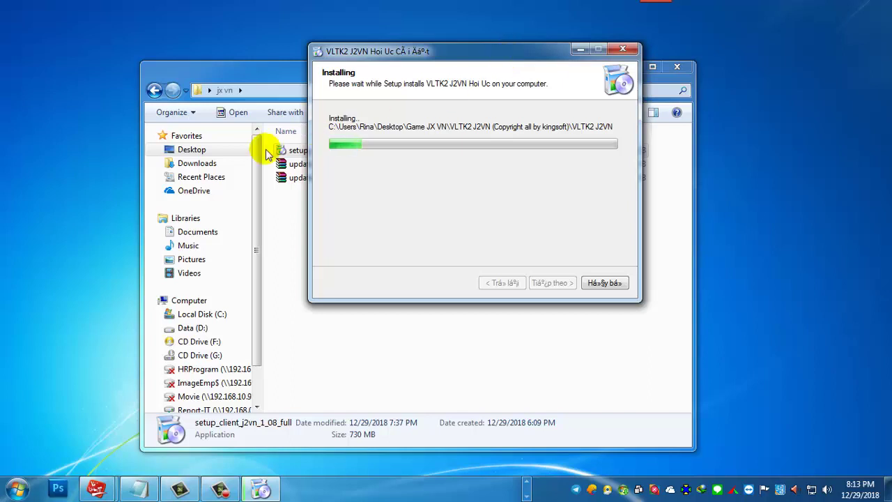
# Step: Browse Game JX VN > VLTK2 J2VN > VLTK2 J2VN Hoi Uc, then back to Desktop
pyautogui.click(221, 152)
pyautogui.doubleClick(488, 365)
pyautogui.doubleClick(347, 160)
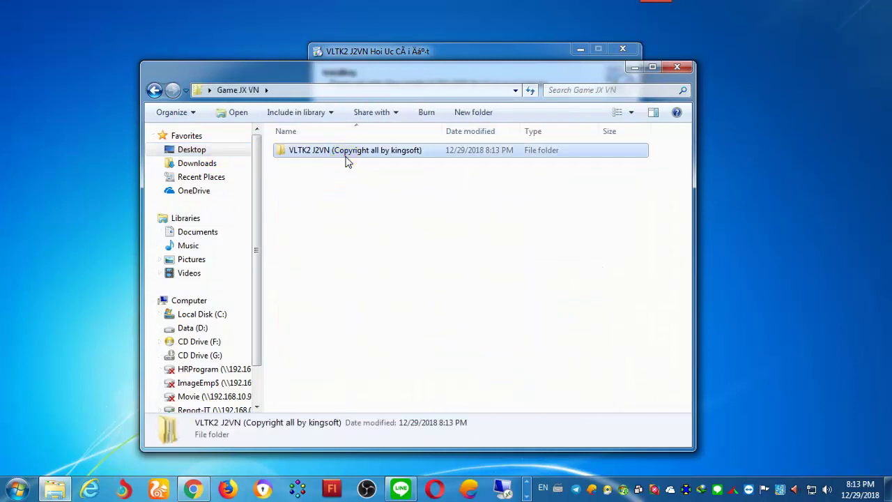
pyautogui.doubleClick(345, 160)
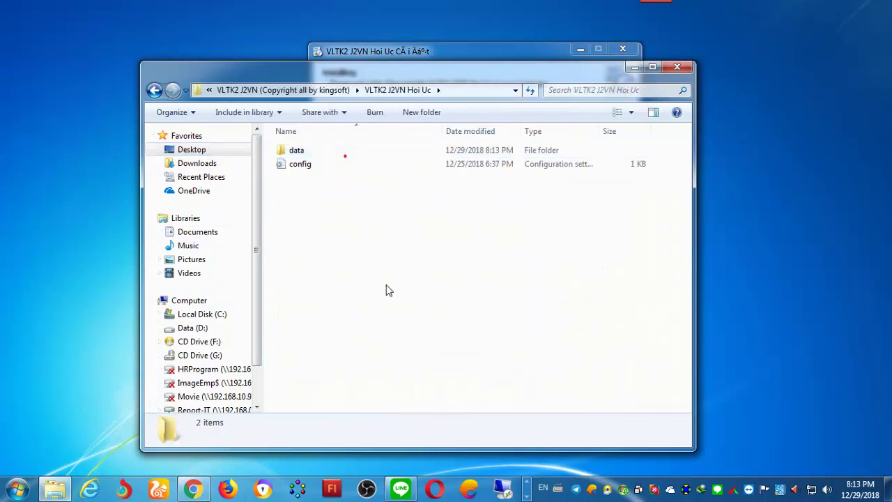
pyautogui.click(154, 90)
pyautogui.click(154, 90)
pyautogui.click(155, 90)
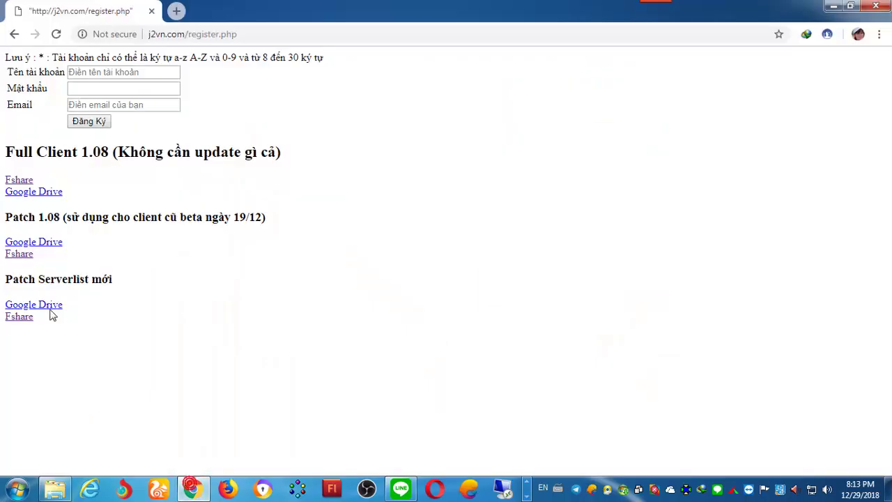
# Step: Look over the three downloaded files in the jx vn folder, then return to Desktop
pyautogui.click(840, 6)
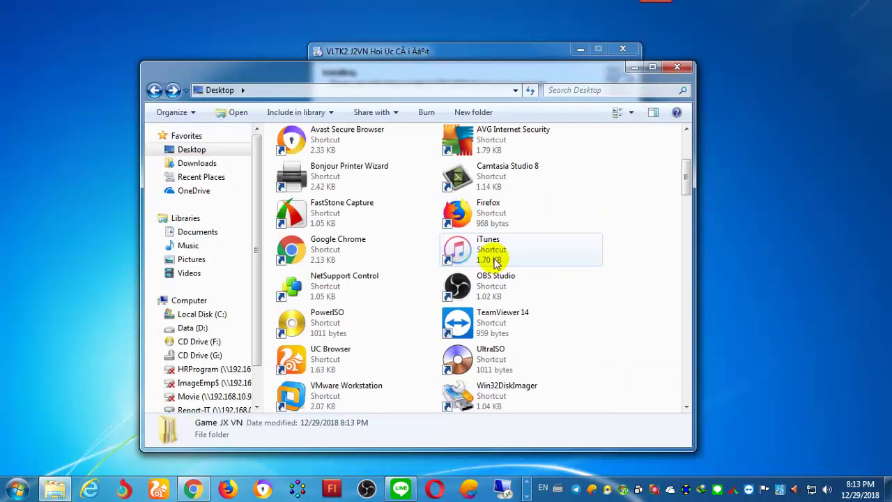
pyautogui.scroll(5, 517, 249)
pyautogui.doubleClick(491, 324)
pyautogui.moveTo(374, 293); pyautogui.dragTo(286, 117)
pyautogui.click(328, 213)
pyautogui.click(327, 148)
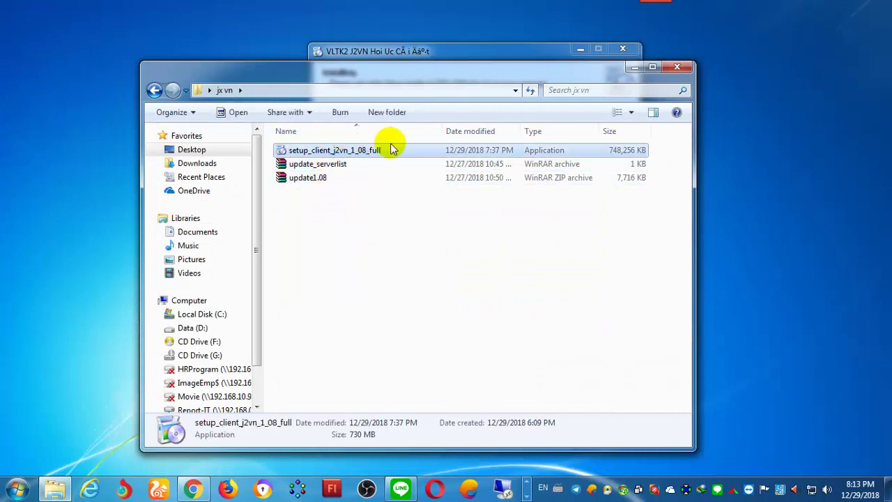
pyautogui.click(154, 90)
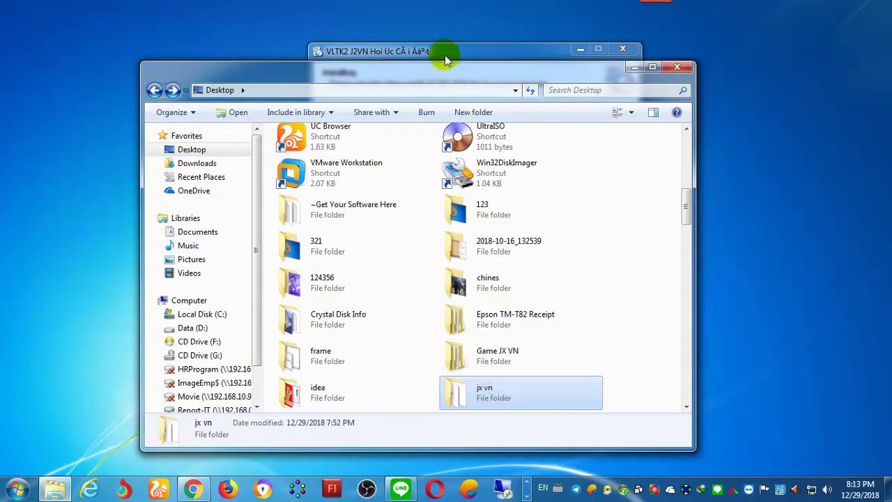
# Step: Check the installed VLTK2 J2VN Hoi Uc data folder, then bring the finished setup wizard forward
pyautogui.click(446, 55)
pyautogui.click(218, 73)
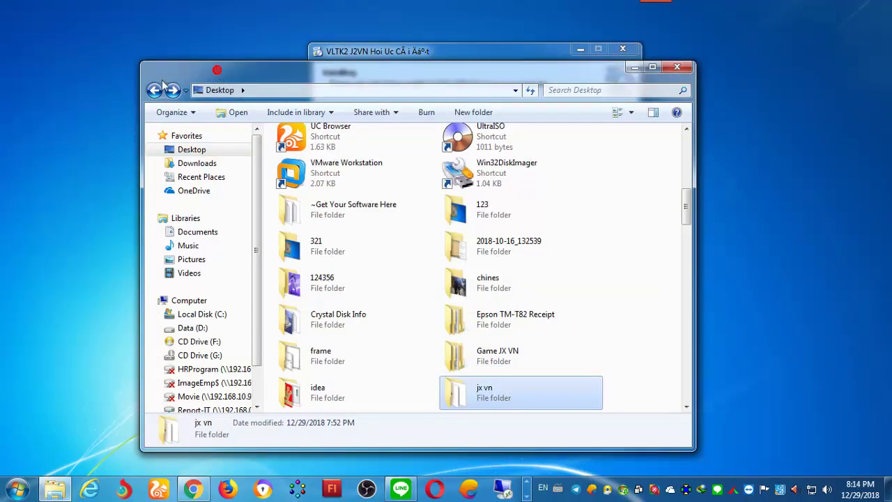
pyautogui.doubleClick(509, 355)
pyautogui.doubleClick(367, 155)
pyautogui.doubleClick(372, 152)
pyautogui.doubleClick(372, 152)
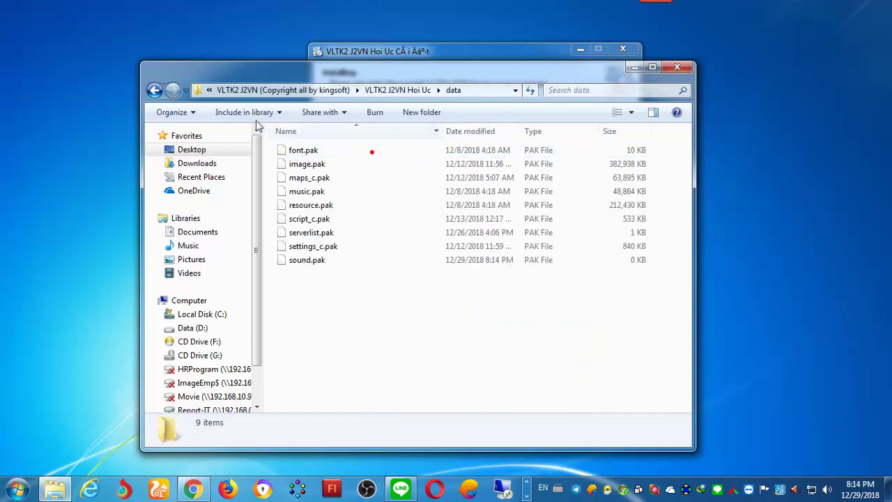
pyautogui.click(154, 90)
pyautogui.click(155, 90)
pyautogui.click(155, 90)
pyautogui.click(154, 90)
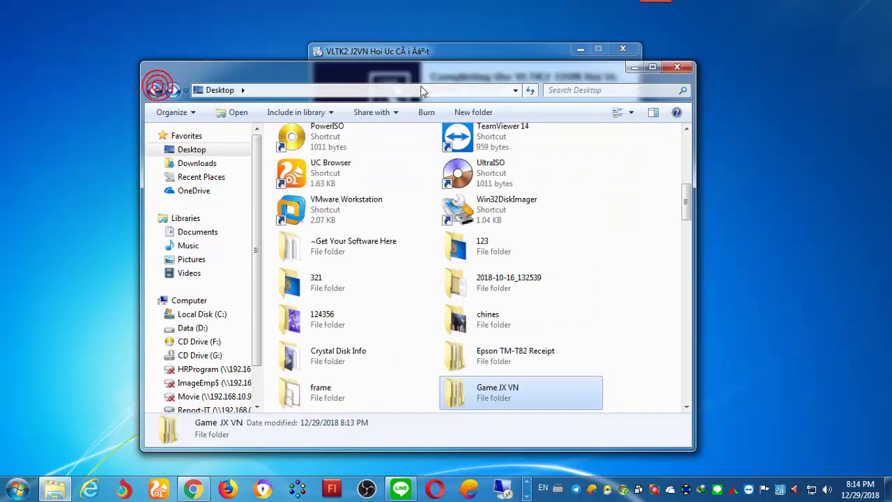
pyautogui.click(448, 55)
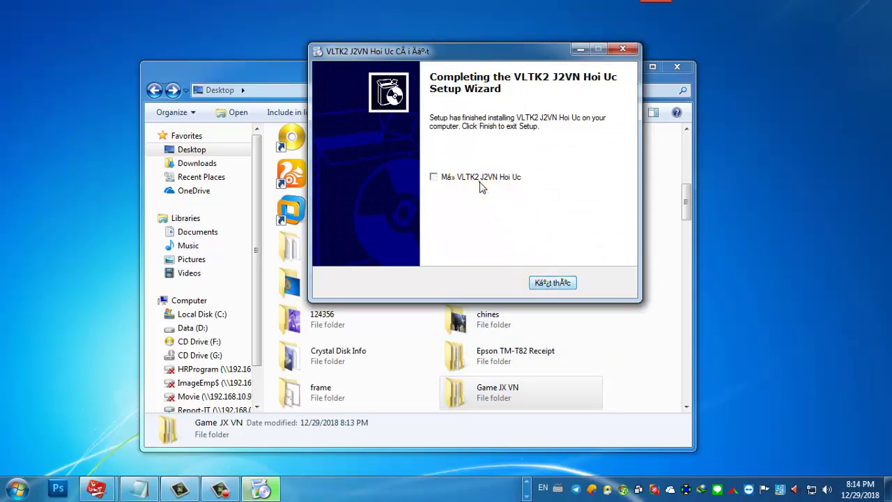
# Step: Finish setup, close the Võ Lâm 2 launcher and compatibility warning, then reopen jx vn
pyautogui.click(554, 283)
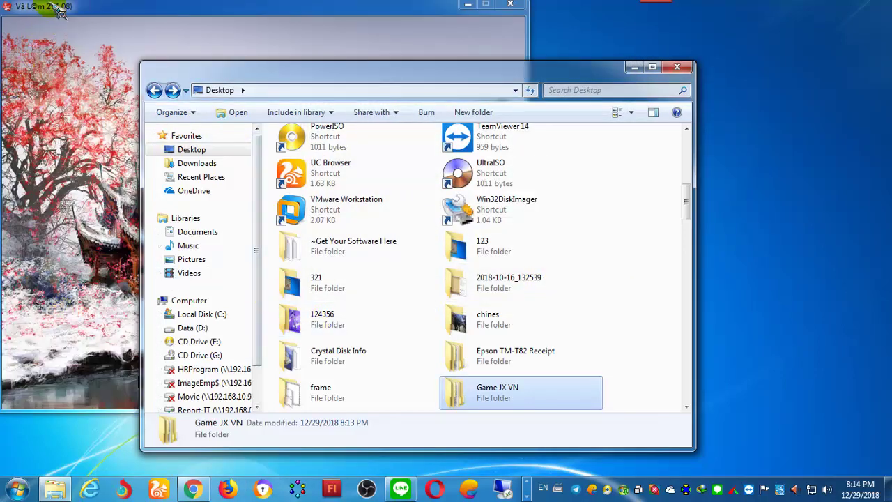
pyautogui.click(143, 9)
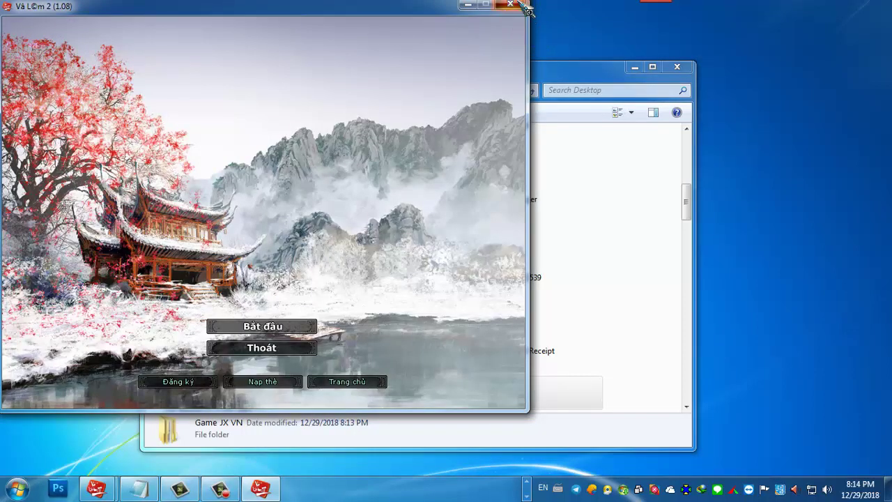
pyautogui.click(523, 6)
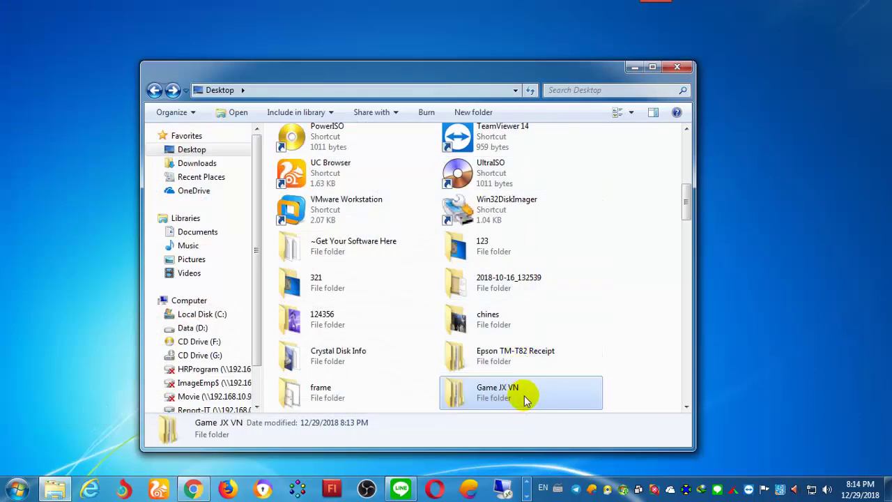
pyautogui.scroll(-2, 521, 397)
pyautogui.click(544, 293)
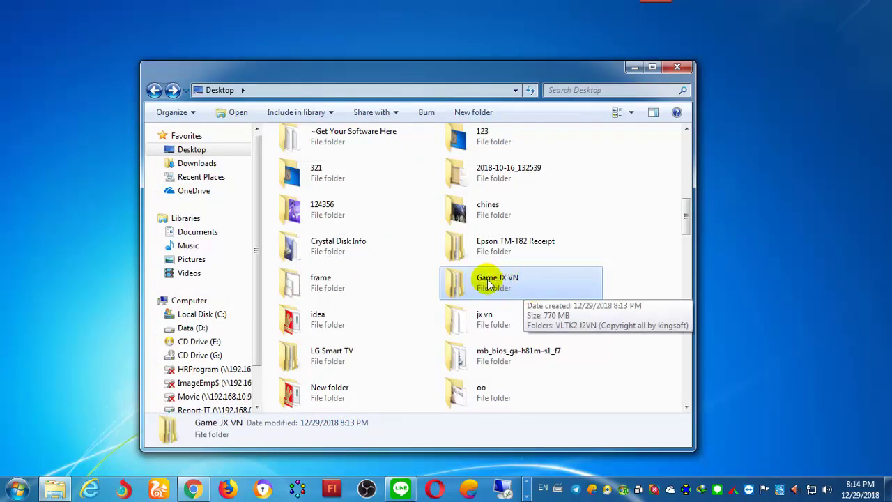
pyautogui.doubleClick(463, 321)
pyautogui.moveTo(322, 240); pyautogui.dragTo(313, 183)
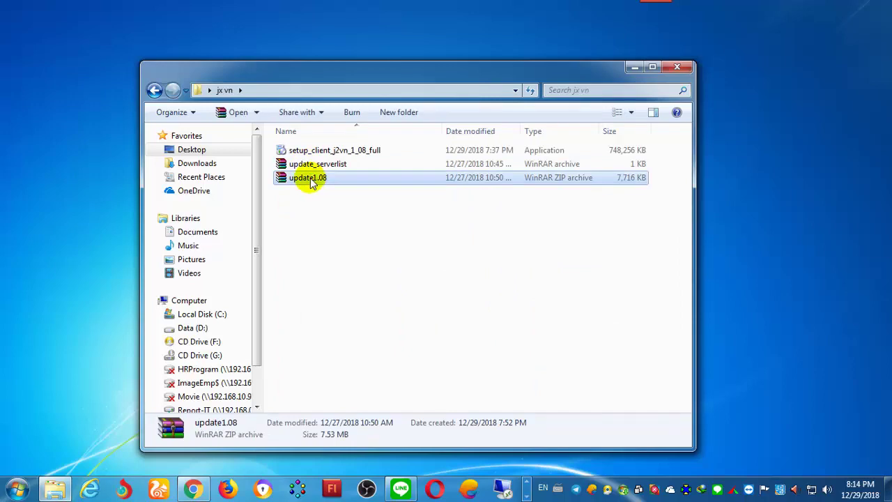
# Step: Extract the update1.08 and update_serverlist archives and select the eight update1.08 patch files
pyautogui.rightClick(311, 181)
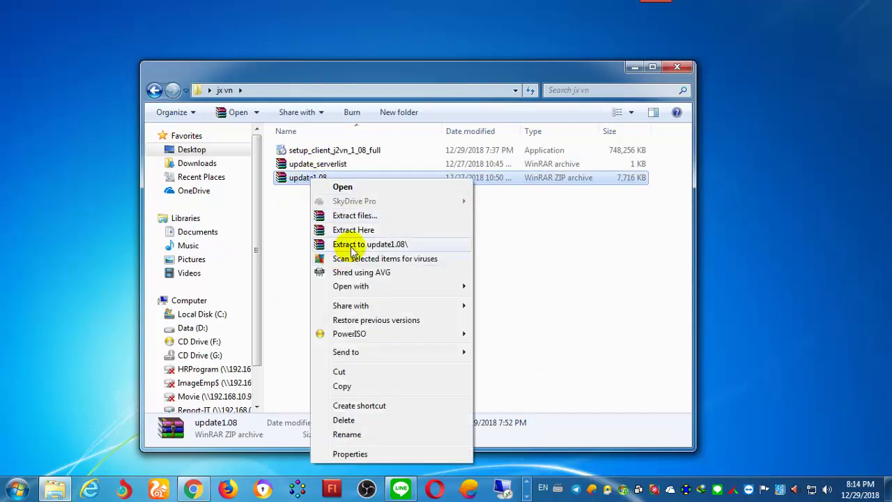
pyautogui.click(352, 246)
pyautogui.rightClick(321, 167)
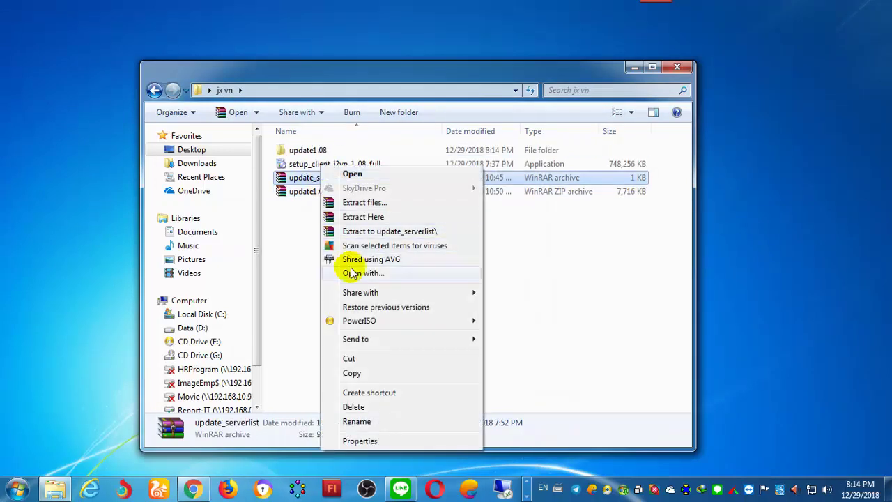
pyautogui.click(358, 235)
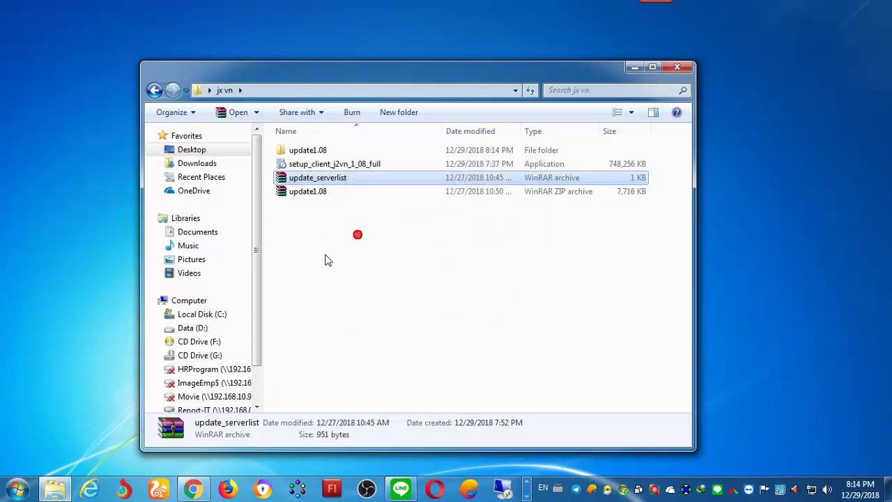
pyautogui.doubleClick(304, 166)
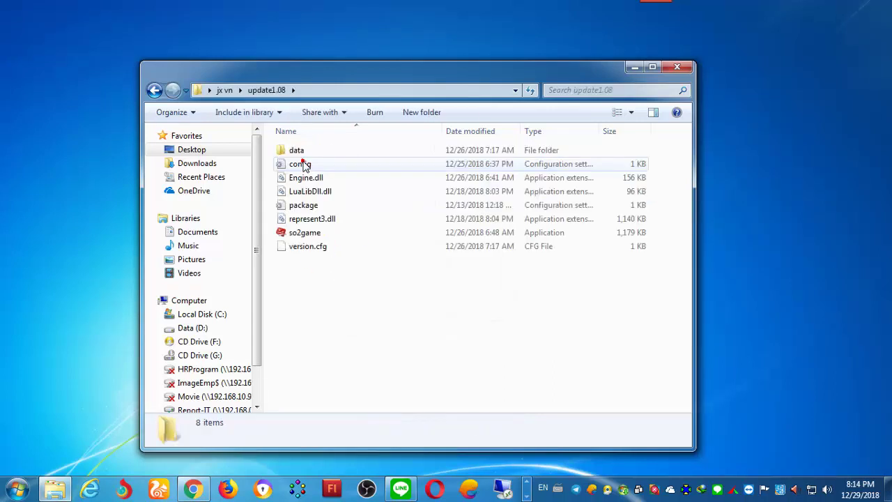
pyautogui.moveTo(337, 302); pyautogui.dragTo(289, 152)
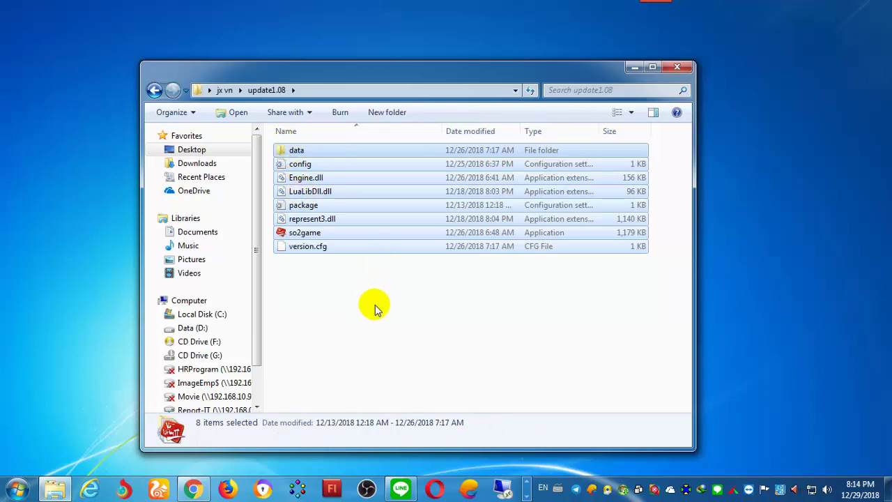
# Step: In a new Explorer window, navigate Desktop > Game JX VN > VLTK2 J2VN > VLTK2 J2VN Hoi Uc
pyautogui.press('super+e')
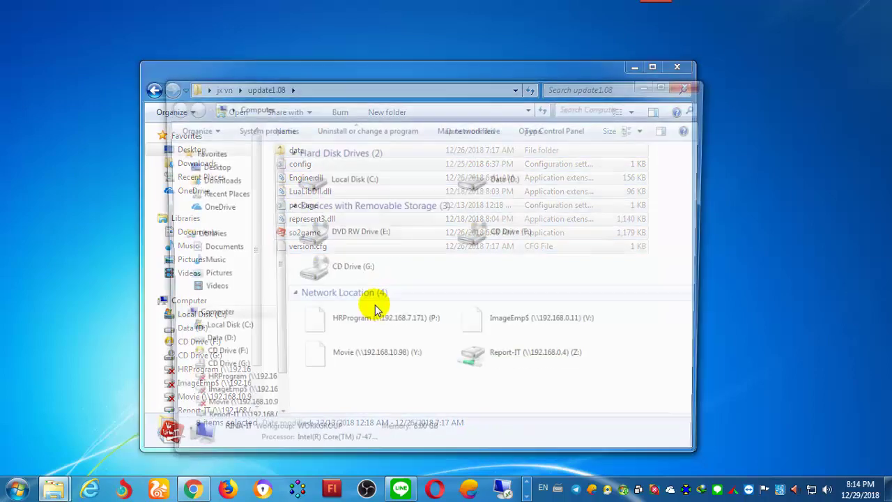
pyautogui.click(218, 166)
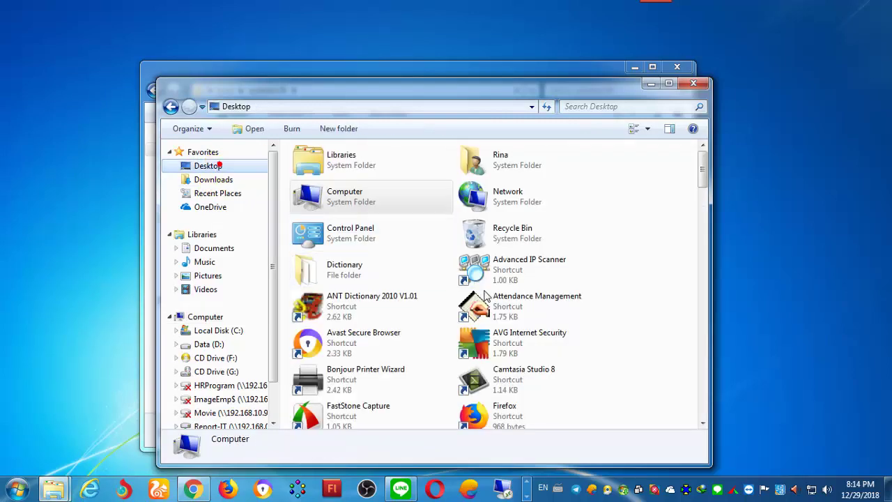
pyautogui.click(435, 296)
pyautogui.press('g')
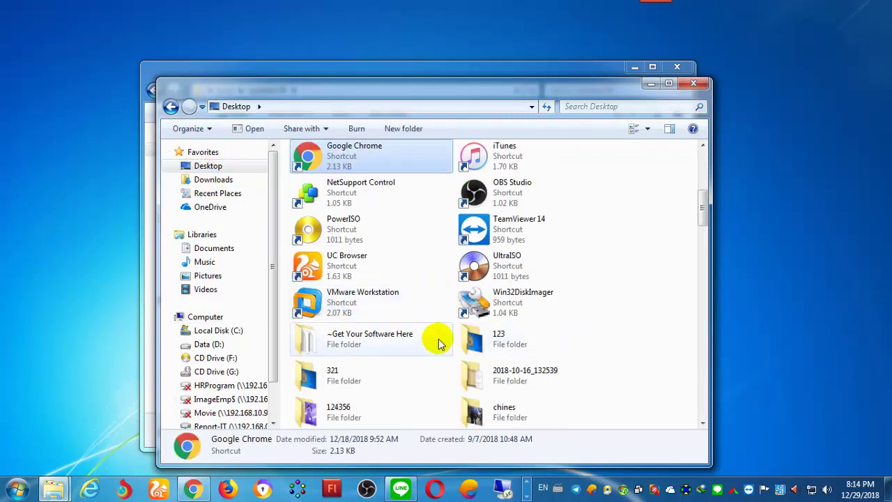
pyautogui.press('g')
pyautogui.doubleClick(508, 165)
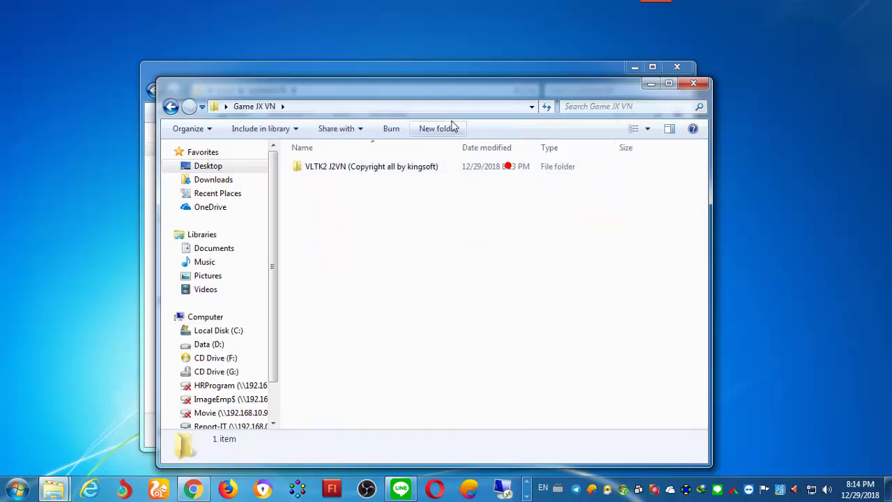
pyautogui.moveTo(464, 91); pyautogui.dragTo(726, 23)
pyautogui.doubleClick(631, 102)
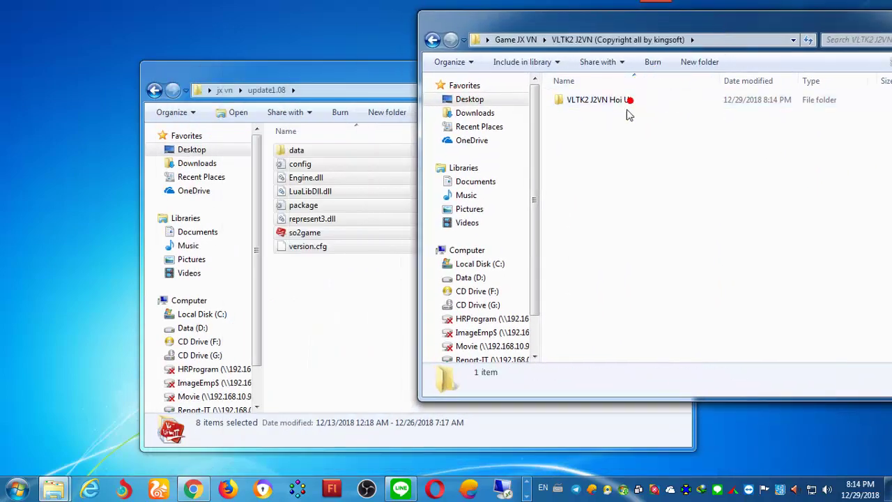
pyautogui.doubleClick(630, 101)
# Step: Paste the patch files into VLTK2 J2VN Hoi Uc, merging folders and replacing existing files
pyautogui.rightClick(637, 168)
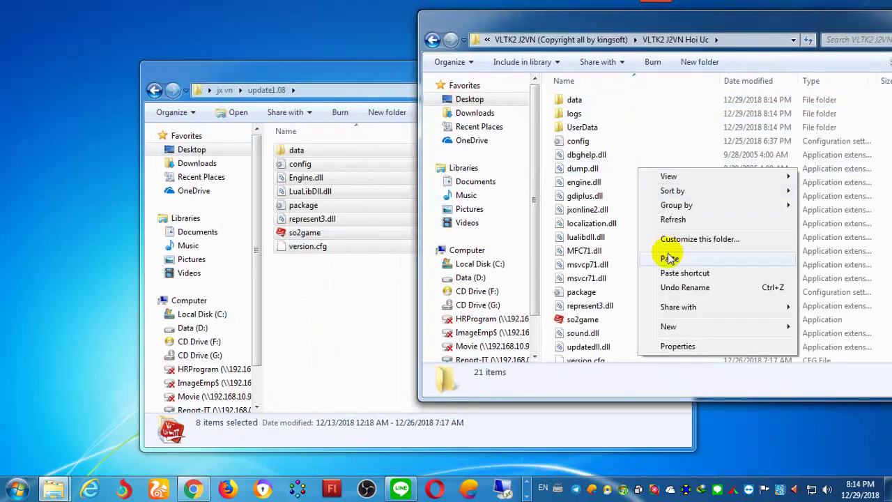
pyautogui.click(668, 257)
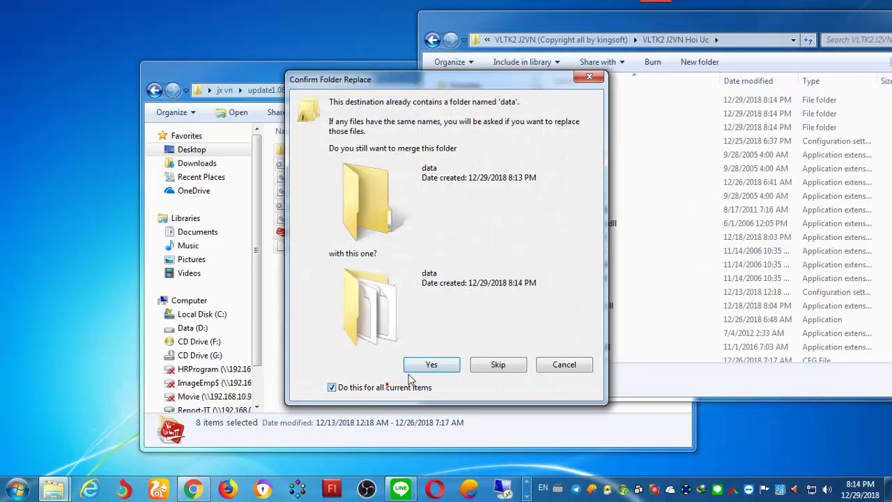
pyautogui.click(421, 366)
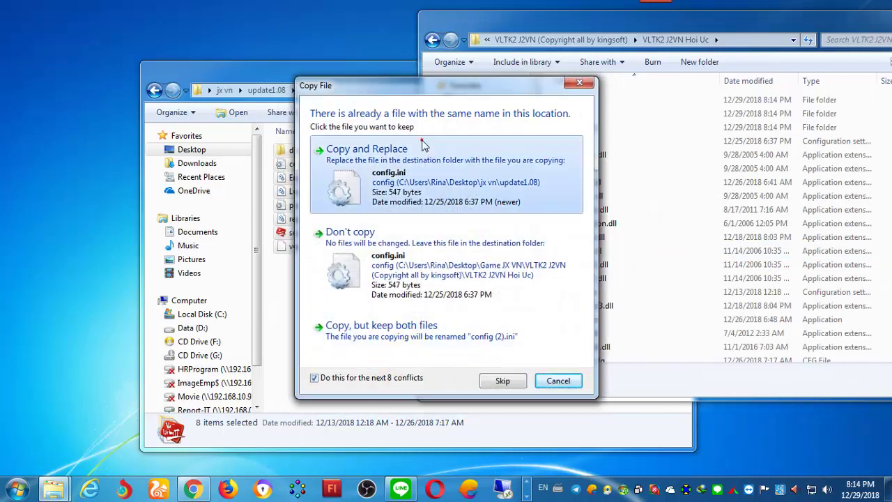
pyautogui.click(418, 160)
pyautogui.click(358, 311)
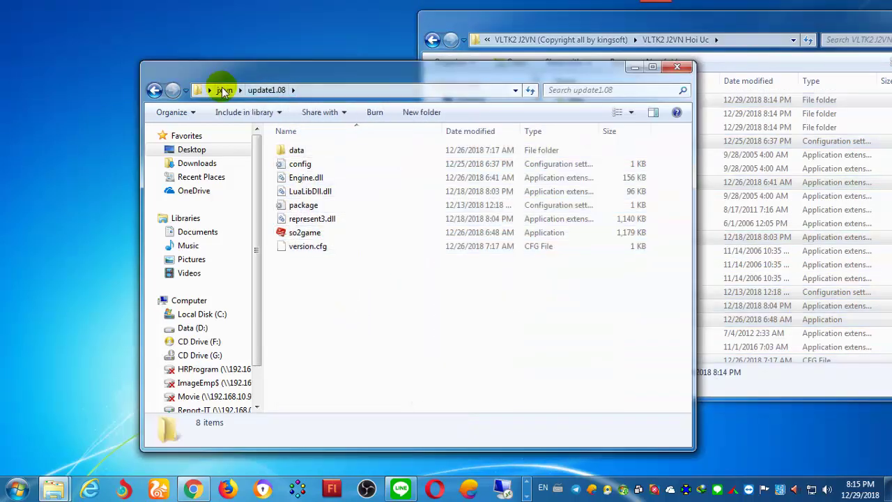
# Step: Copy the data, config and package items from the update_serverlist folder
pyautogui.click(224, 90)
pyautogui.doubleClick(312, 153)
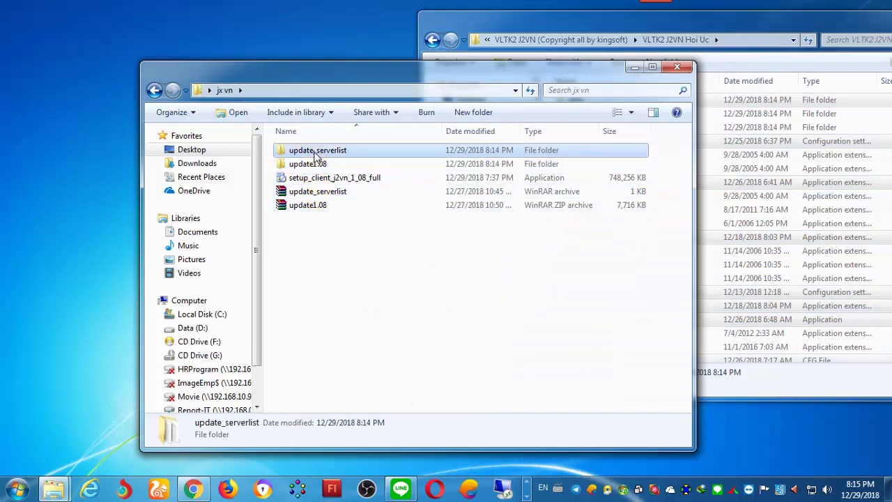
pyautogui.moveTo(352, 260); pyautogui.dragTo(295, 140)
pyautogui.rightClick(316, 163)
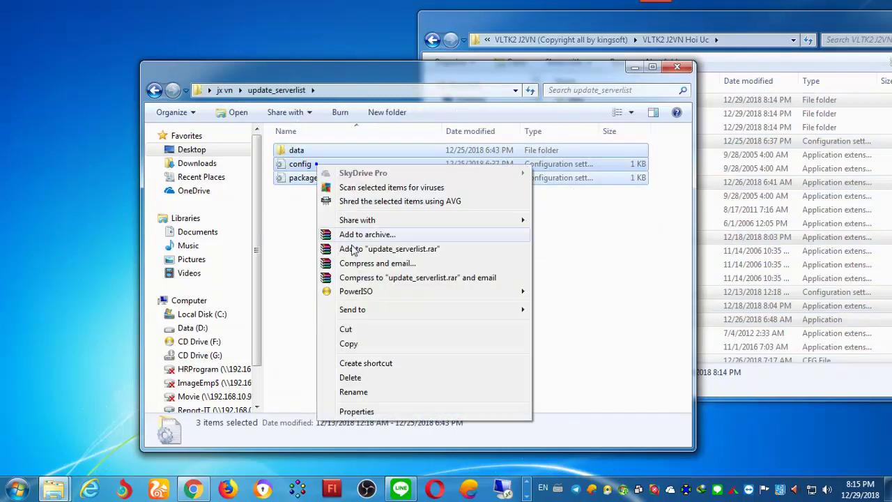
pyautogui.click(350, 343)
# Step: Paste them into VLTK2 J2VN Hoi Uc, replacing config and merging the data folder
pyautogui.rightClick(878, 119)
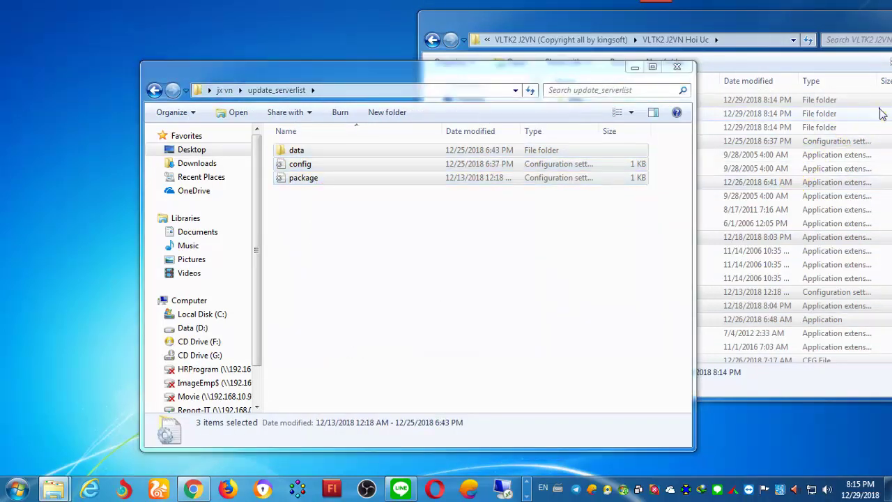
pyautogui.click(773, 199)
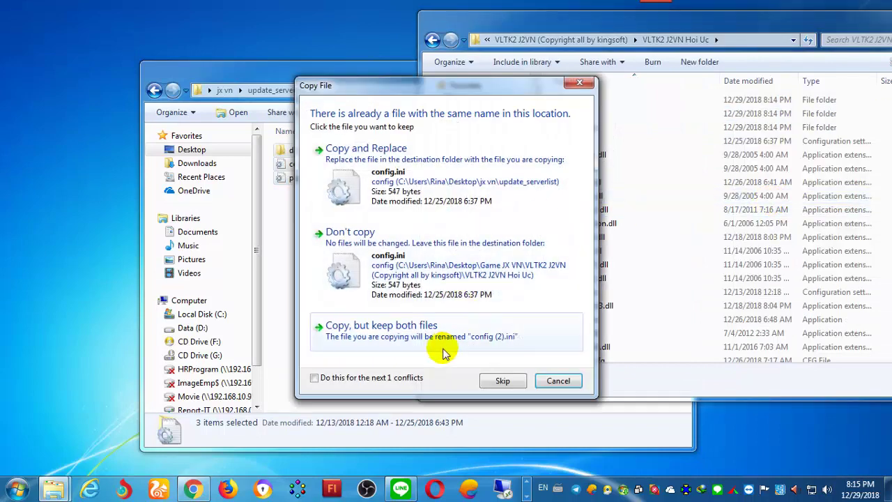
pyautogui.click(381, 373)
pyautogui.click(409, 182)
pyautogui.click(384, 383)
pyautogui.click(425, 361)
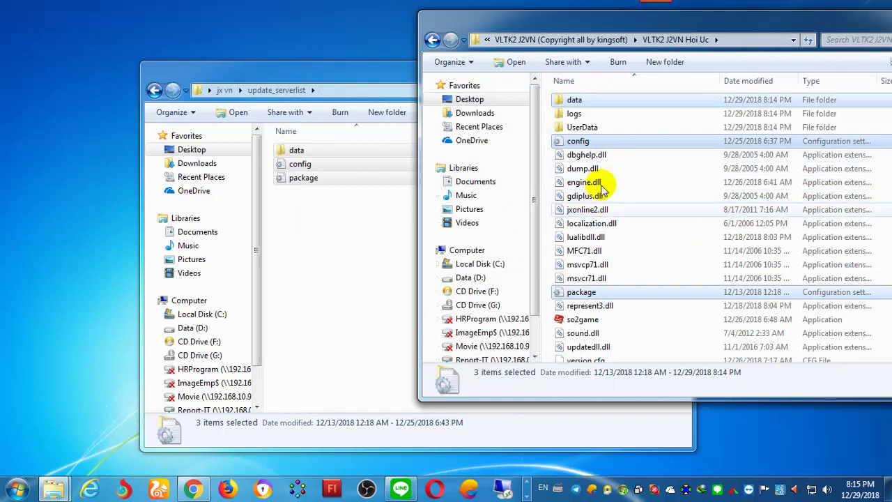
pyautogui.moveTo(729, 24); pyautogui.dragTo(638, 24)
pyautogui.scroll(-1, 676, 320)
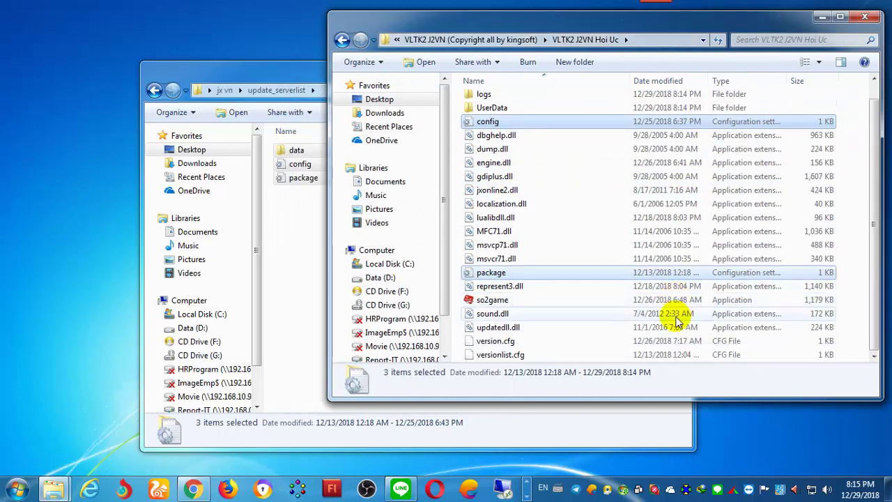
# Step: Launch so2game to open the Võ Lâm 2 1.08 launcher, then return to the j2vn.com register page
pyautogui.click(493, 301)
pyautogui.doubleClick(497, 305)
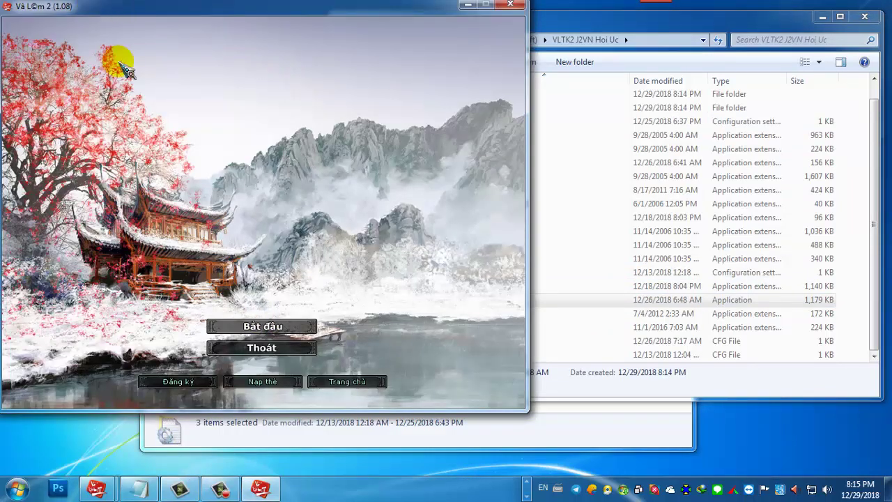
pyautogui.click(528, 481)
pyautogui.click(194, 487)
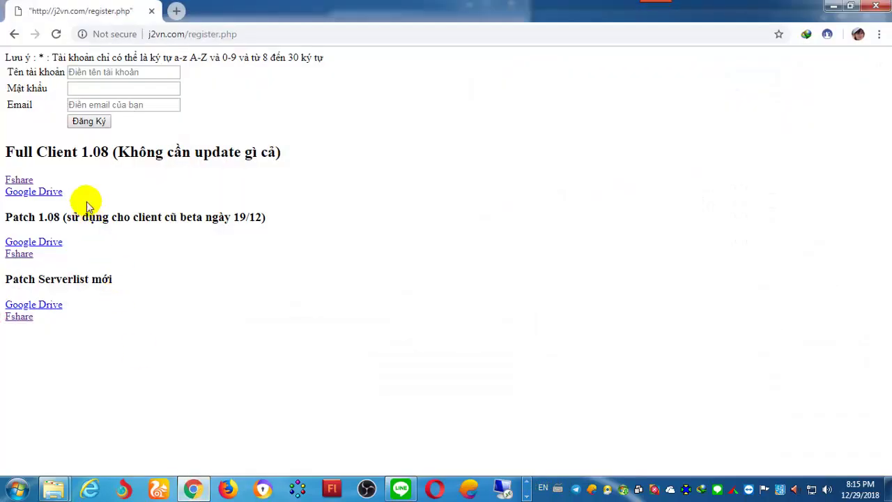
# Step: Highlight the Full Client 1.08 and Patch 1.08 (19/12) version text, then close the launcher
pyautogui.moveTo(40, 149); pyautogui.dragTo(209, 152)
pyautogui.click(84, 152)
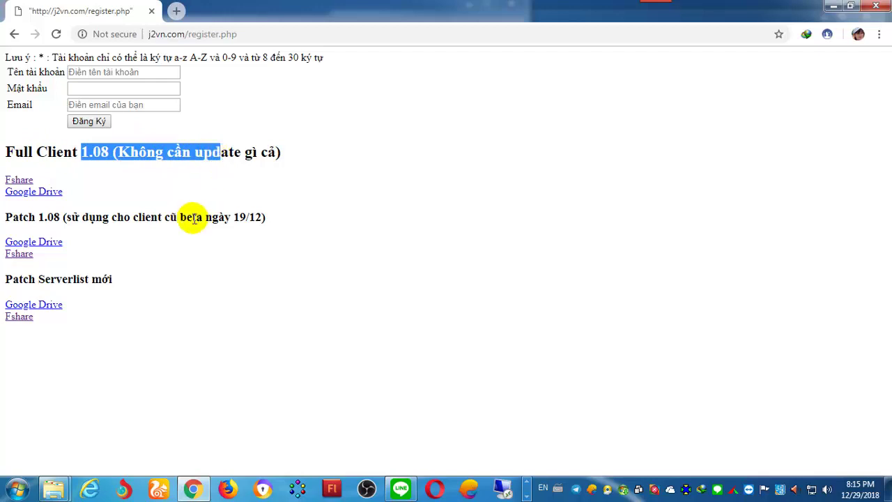
pyautogui.click(177, 218)
pyautogui.moveTo(109, 218); pyautogui.dragTo(44, 219)
pyautogui.click(143, 219)
pyautogui.moveTo(265, 216); pyautogui.dragTo(236, 217)
pyautogui.click(240, 216)
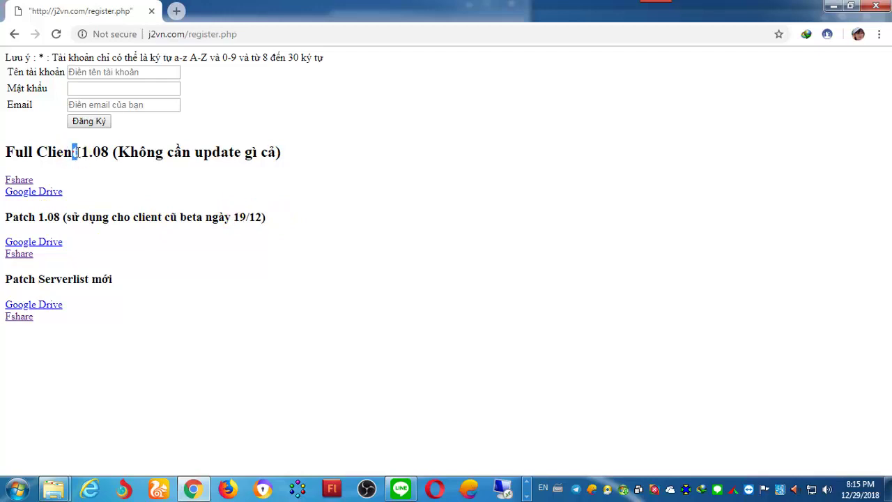
pyautogui.click(129, 151)
pyautogui.moveTo(235, 217); pyautogui.dragTo(263, 219)
pyautogui.click(264, 217)
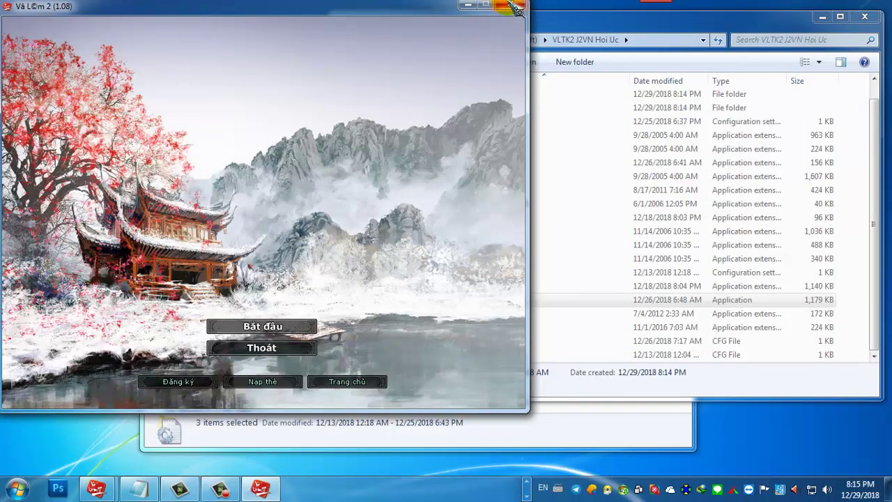
pyautogui.click(509, 5)
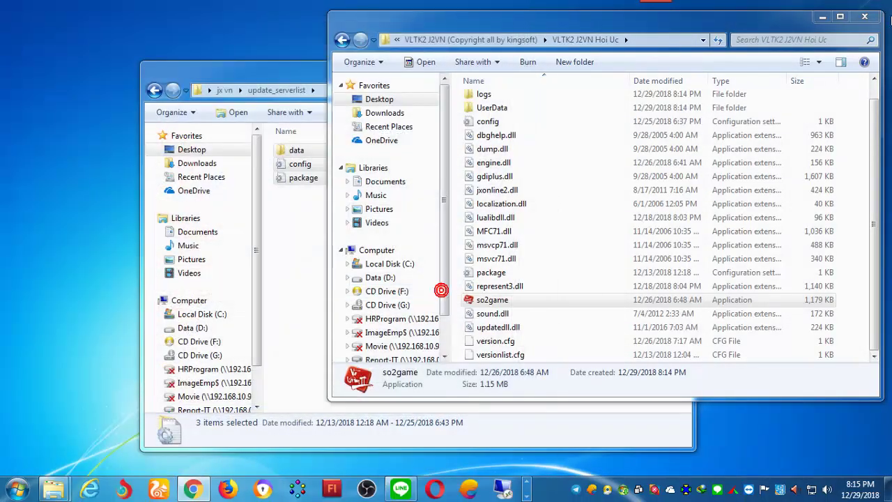
# Step: Close the extra game folder window and clear the update_serverlist selection
pyautogui.click(869, 14)
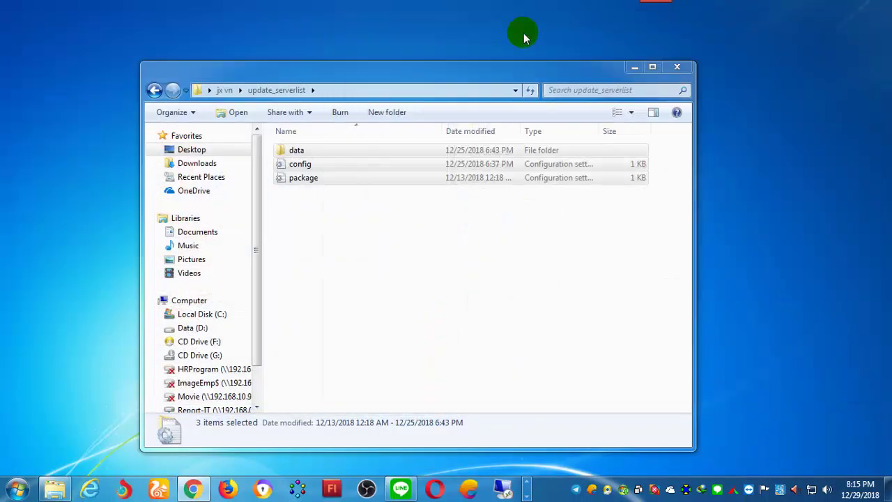
pyautogui.moveTo(493, 65); pyautogui.dragTo(488, 56)
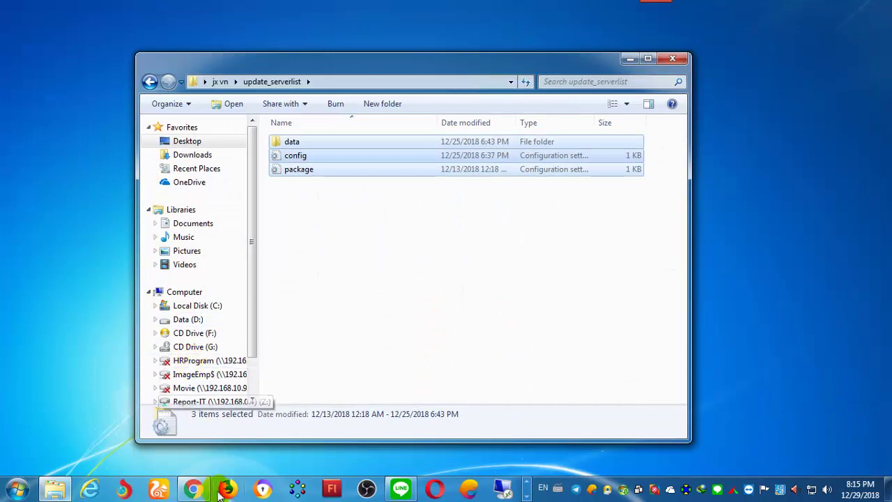
pyautogui.click(197, 490)
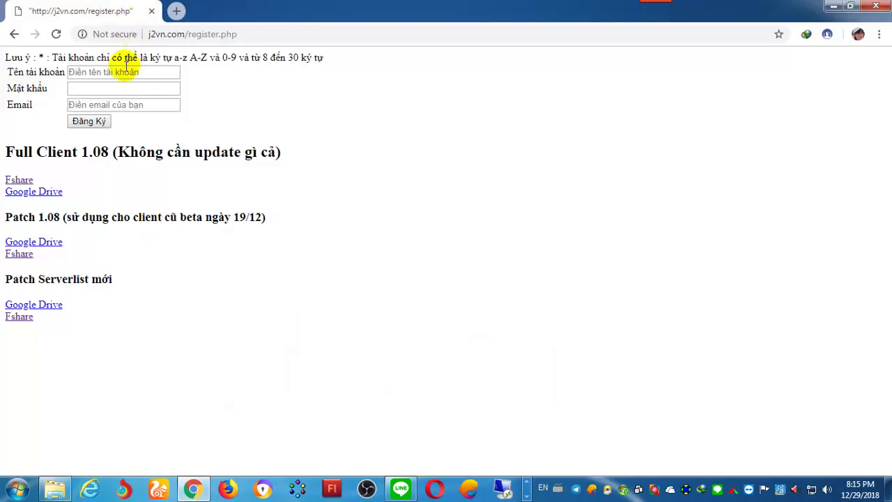
pyautogui.click(833, 5)
pyautogui.click(508, 309)
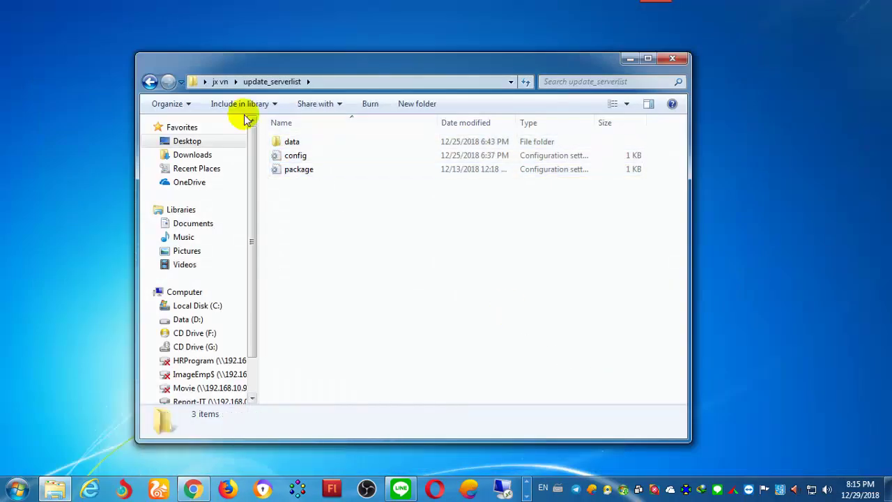
# Step: Navigate Desktop > Game JX VN > VLTK2 J2VN (Copyright all by kingsoft) > VLTK2 J2VN Hoi Uc
pyautogui.click(190, 141)
pyautogui.doubleClick(478, 346)
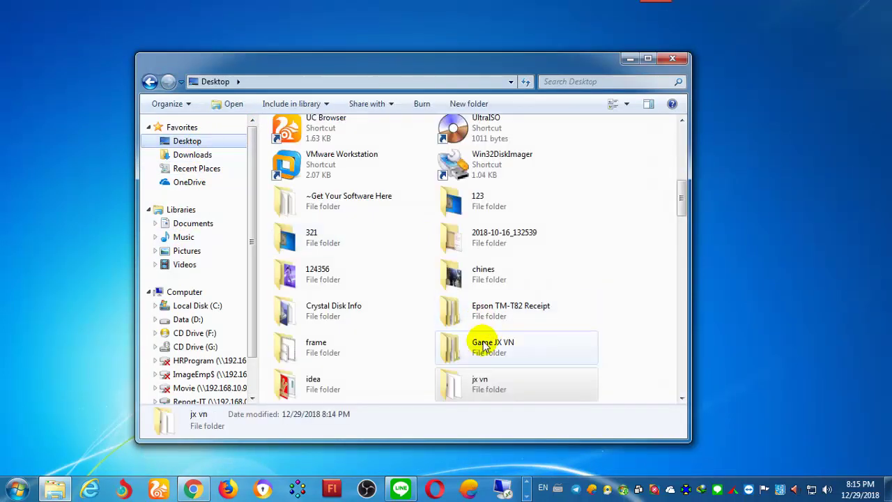
pyautogui.doubleClick(379, 146)
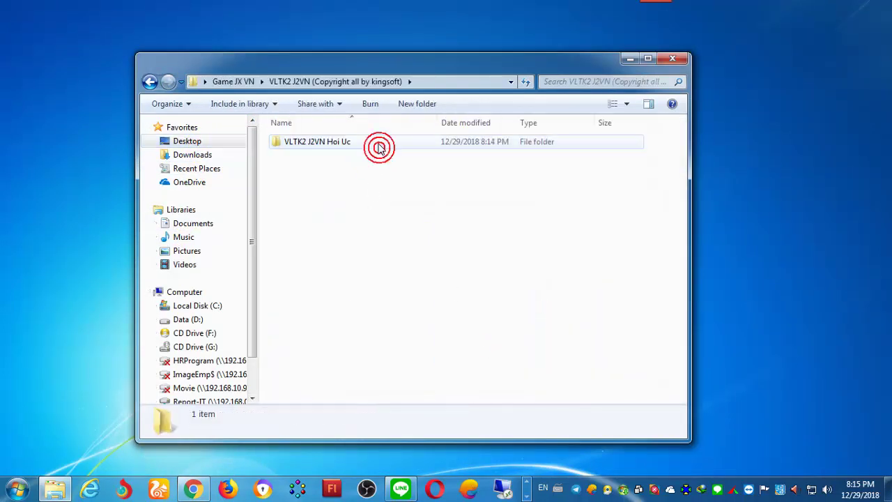
pyautogui.doubleClick(377, 143)
pyautogui.scroll(-1, 358, 318)
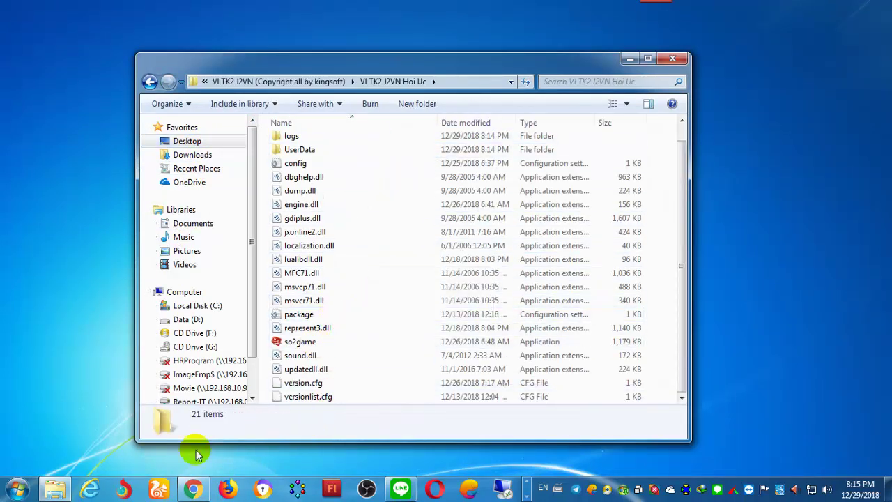
# Step: Begin entering a username in the j2vn.com register form
pyautogui.moveTo(189, 492)
pyautogui.click(188, 400)
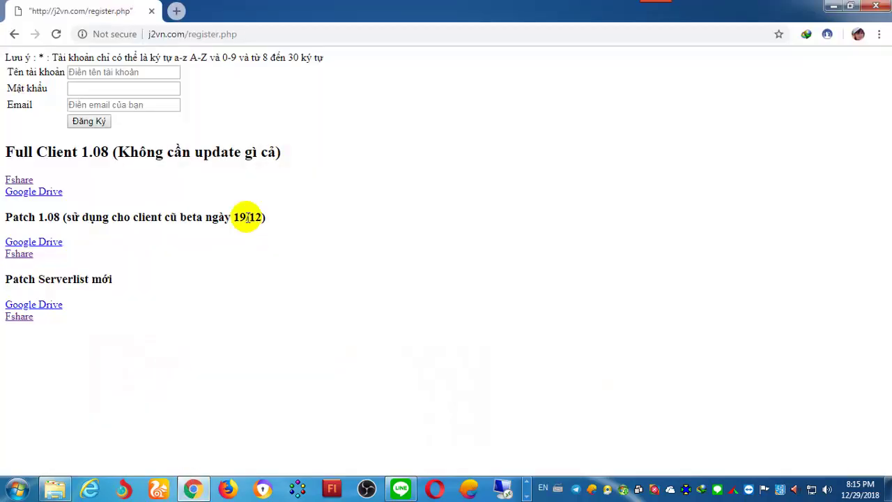
pyautogui.click(124, 73)
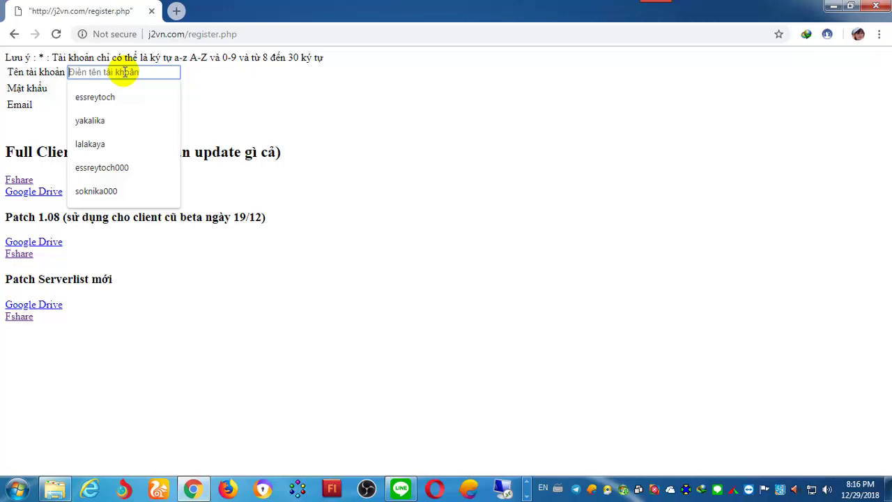
pyautogui.write('d')
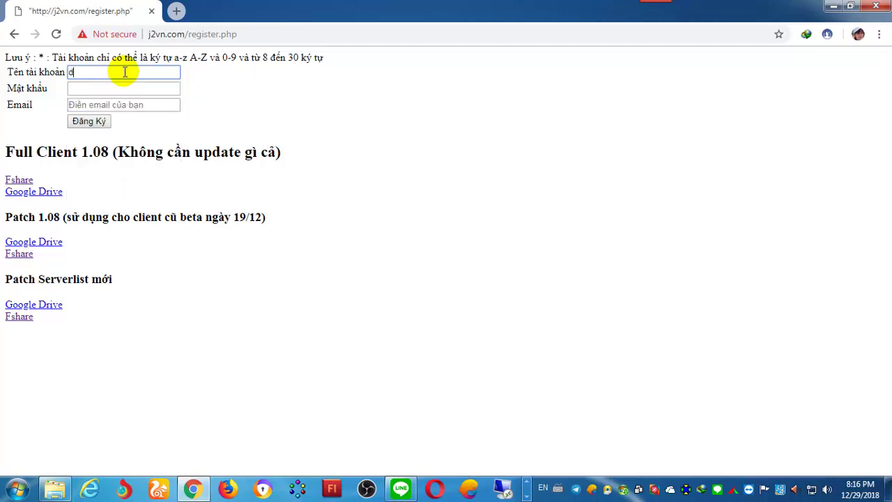
# Step: Create a new text document named user in the Game JX VN folder
pyautogui.click(55, 488)
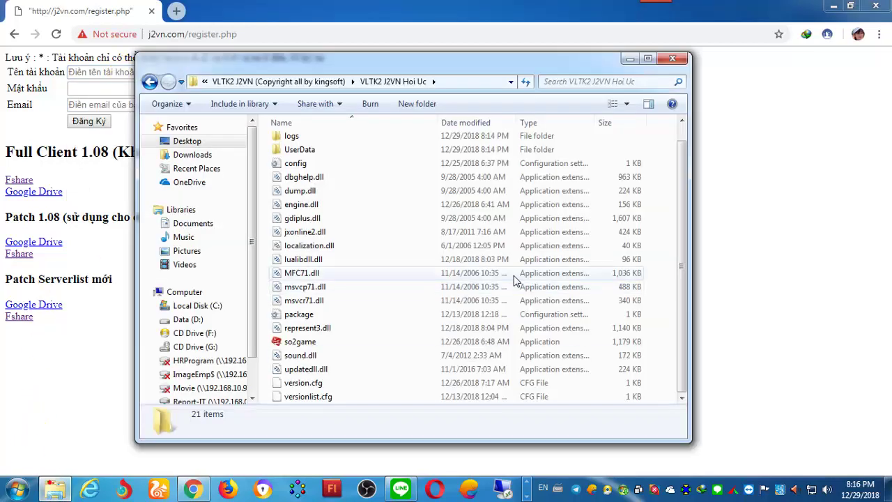
pyautogui.click(278, 82)
pyautogui.hotkey('alt', 'Up')
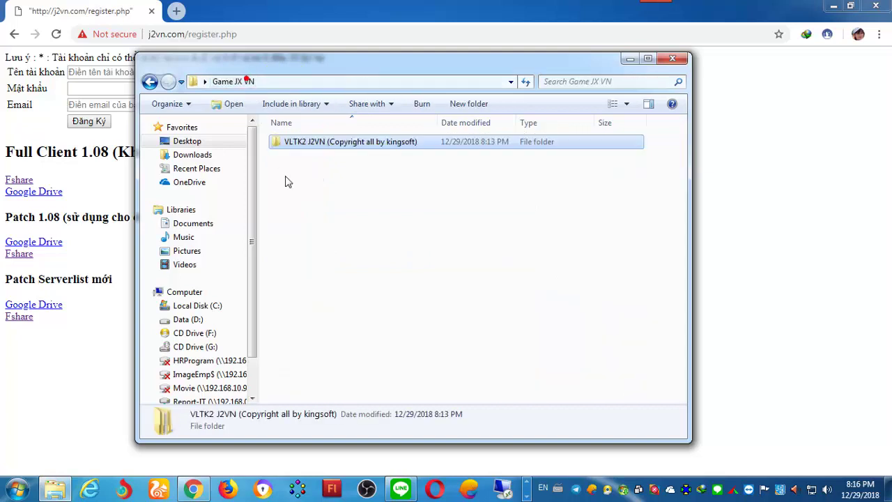
pyautogui.rightClick(323, 260)
pyautogui.moveTo(460, 414)
pyautogui.click(517, 370)
pyautogui.write('user')
pyautogui.press('Return')
# Step: Fill the login and e-mail fields from a saved suggestion and submit the registration
pyautogui.click(91, 87)
pyautogui.press('Tab')
pyautogui.write('a')
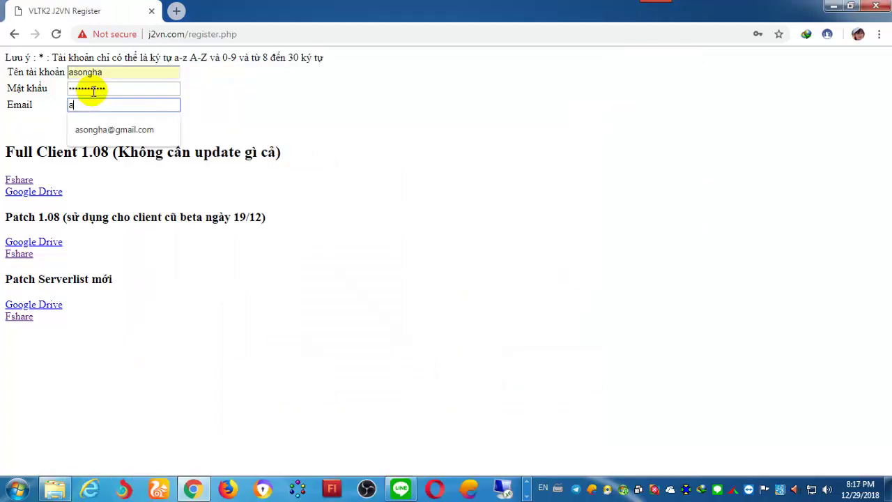
pyautogui.click(108, 131)
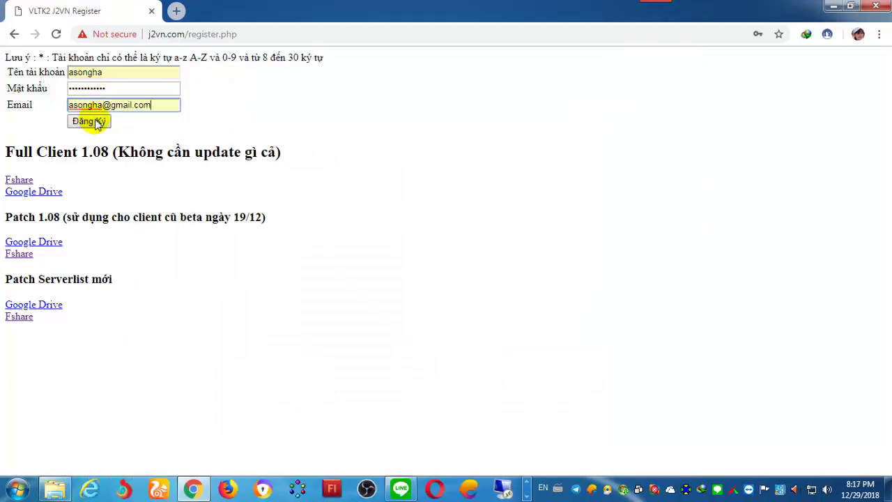
pyautogui.click(96, 123)
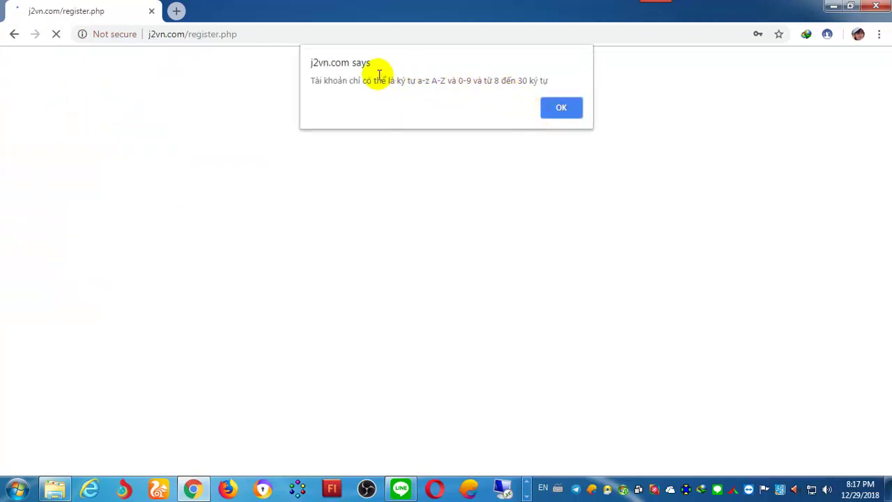
# Step: Read the rejection message and dismiss the error alert
pyautogui.moveTo(342, 79); pyautogui.dragTo(548, 80)
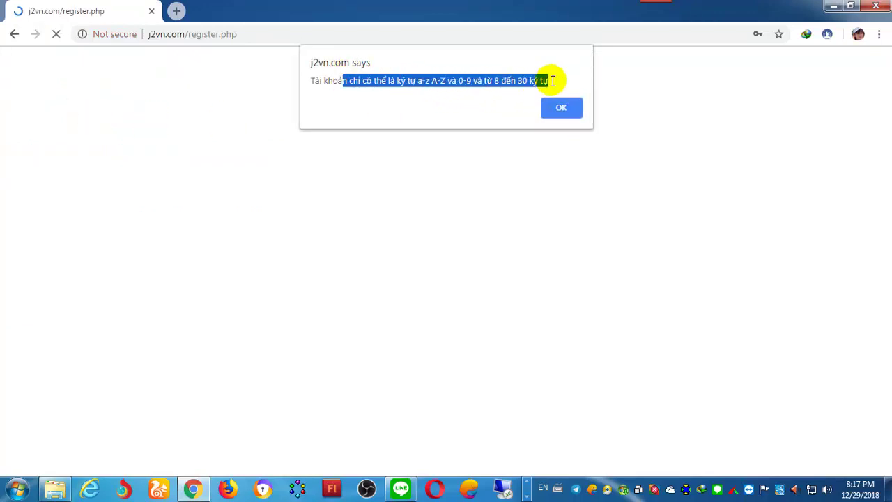
pyautogui.click(459, 80)
pyautogui.moveTo(402, 82); pyautogui.dragTo(487, 83)
pyautogui.click(482, 82)
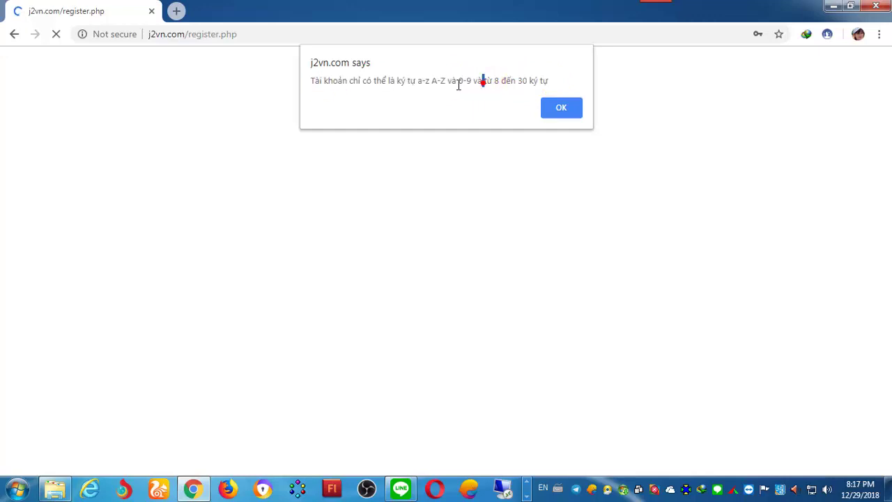
pyautogui.click(558, 108)
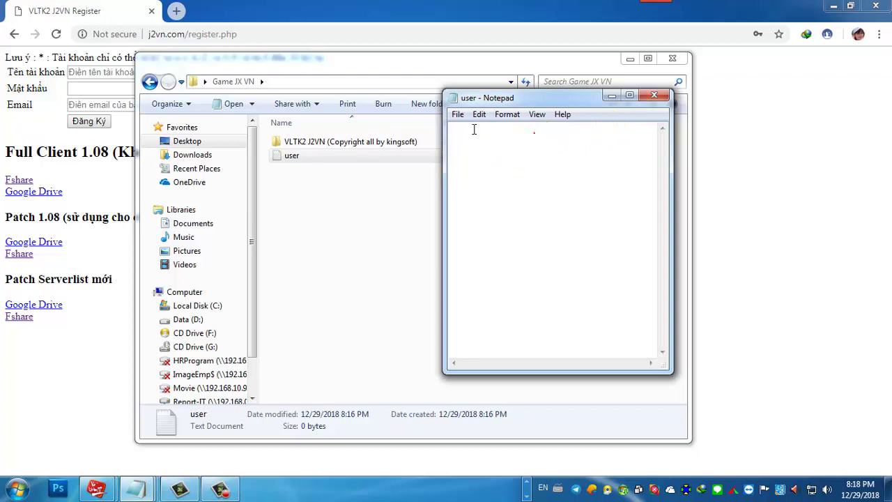
# Step: Paste the account name, enter the password and e-mail, and submit the registration
pyautogui.click(113, 72)
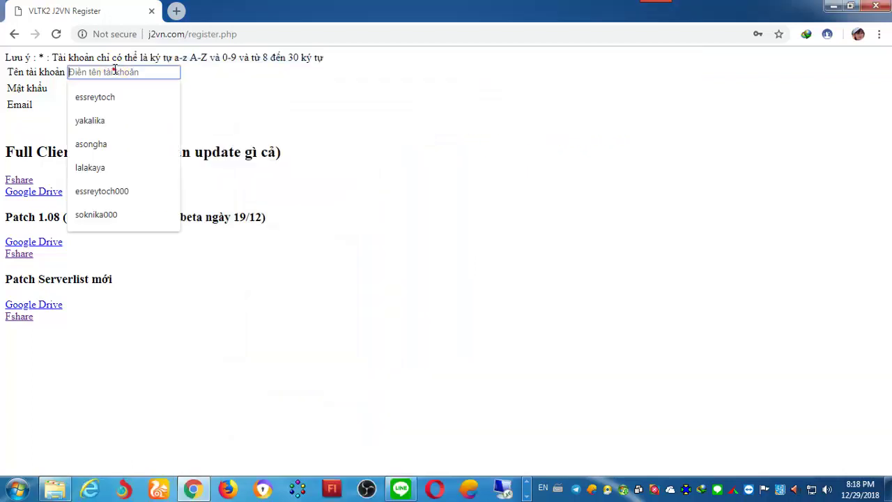
pyautogui.click(130, 89)
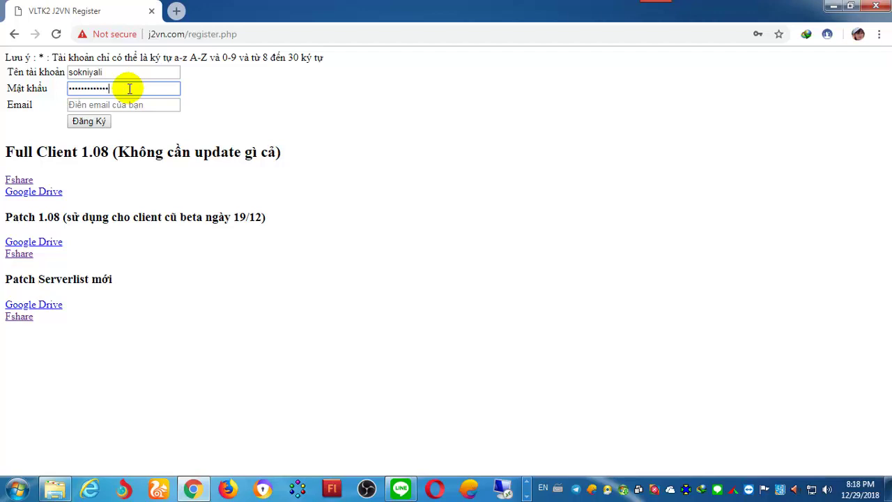
pyautogui.click(118, 103)
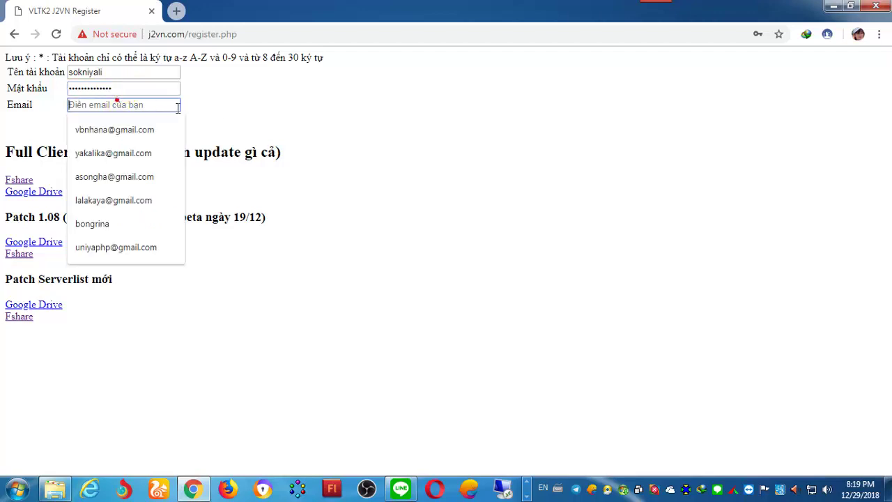
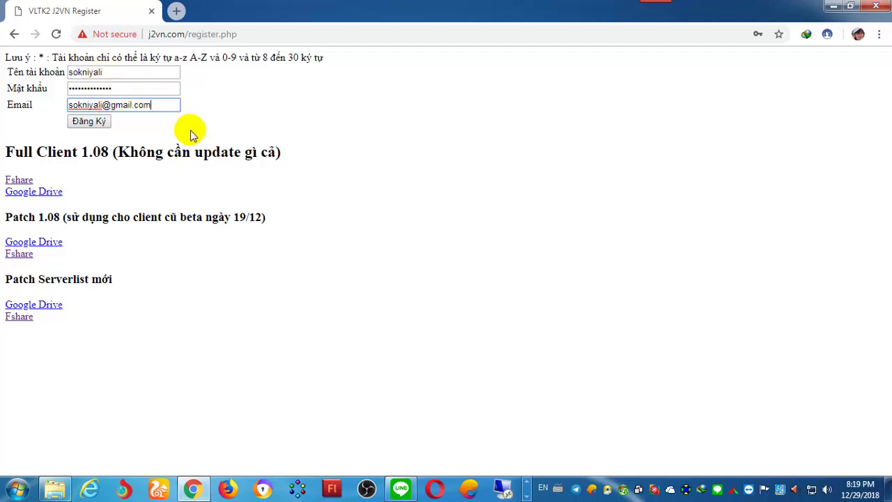
pyautogui.click(90, 125)
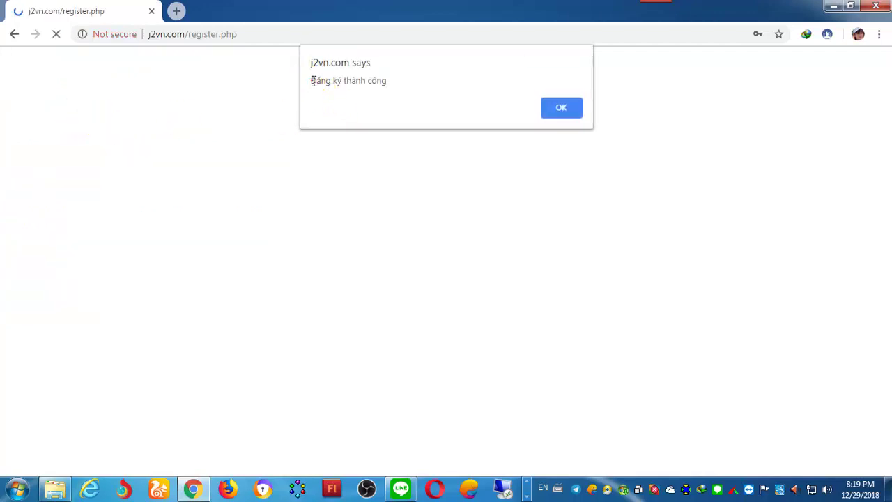
# Step: Read the registration success message and dismiss the alert with OK
pyautogui.moveTo(377, 81); pyautogui.dragTo(390, 79)
pyautogui.click(370, 84)
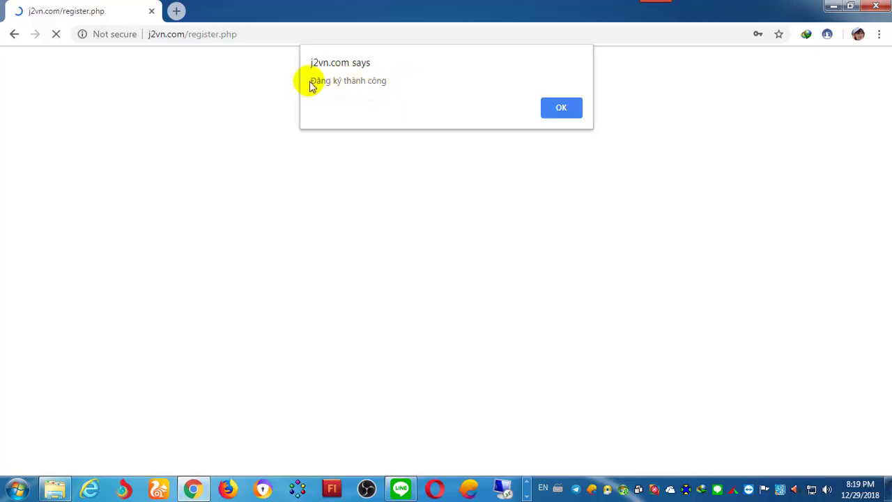
pyautogui.moveTo(314, 81)
pyautogui.mouseDown()
pyautogui.moveTo(388, 81)
pyautogui.moveTo(320, 80)
pyautogui.mouseUp()
pyautogui.click(378, 82)
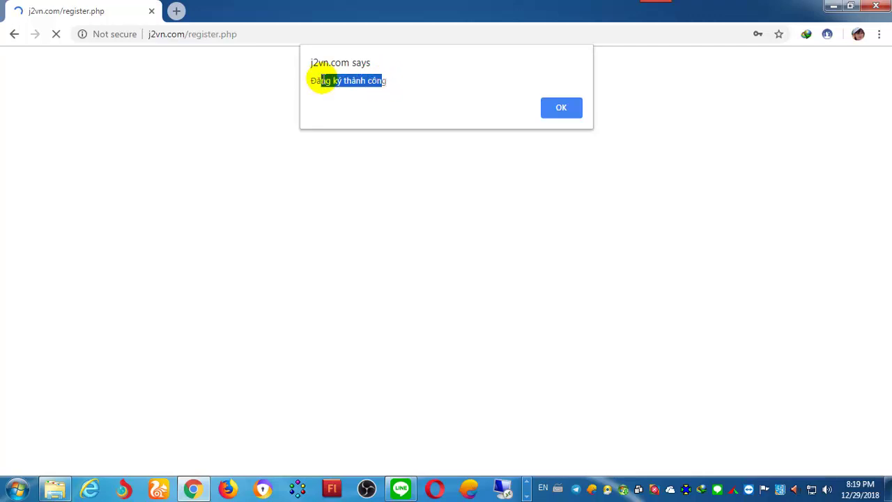
pyautogui.click(328, 82)
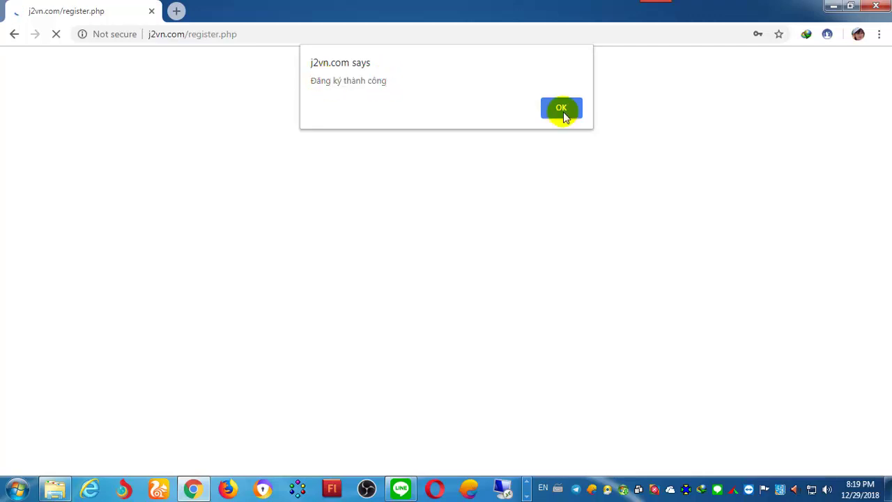
pyautogui.click(563, 111)
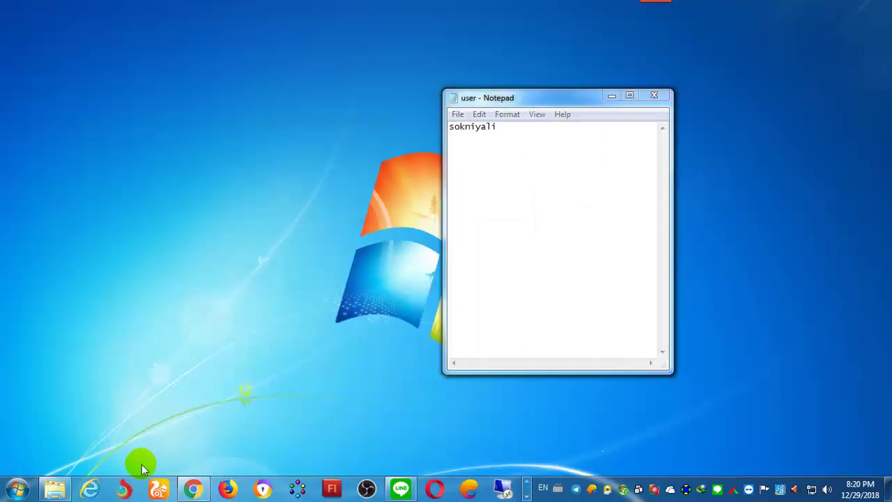
# Step: Navigate Desktop > Game JX VN > VLTK2 J2VN (Copyright all by kingsoft) > VLTK2 J2VN Hoi Uc
pyautogui.click(55, 488)
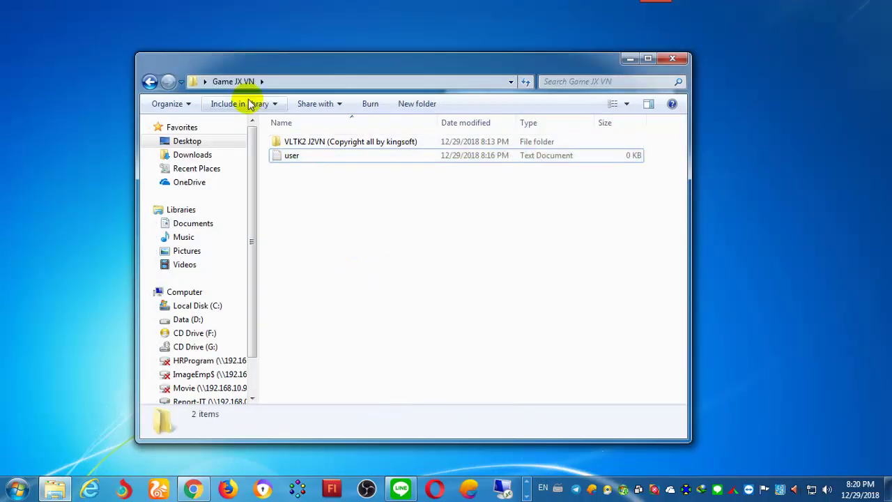
pyautogui.click(283, 81)
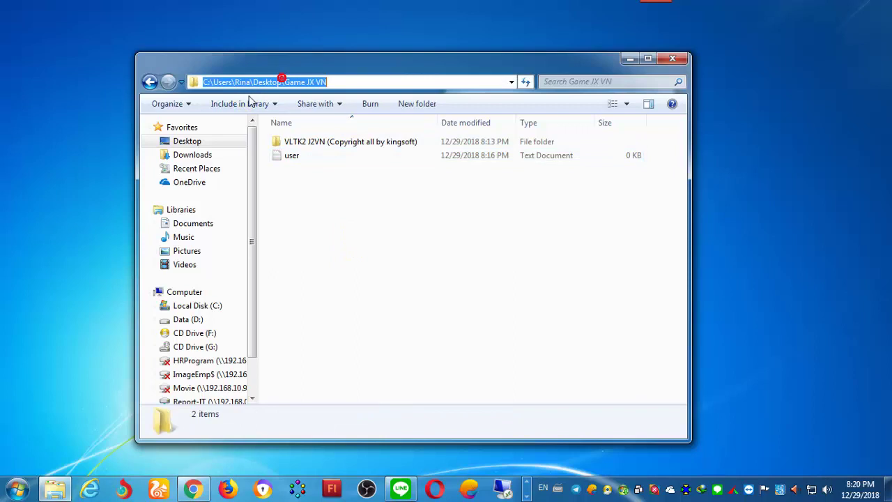
pyautogui.click(199, 144)
pyautogui.doubleClick(481, 373)
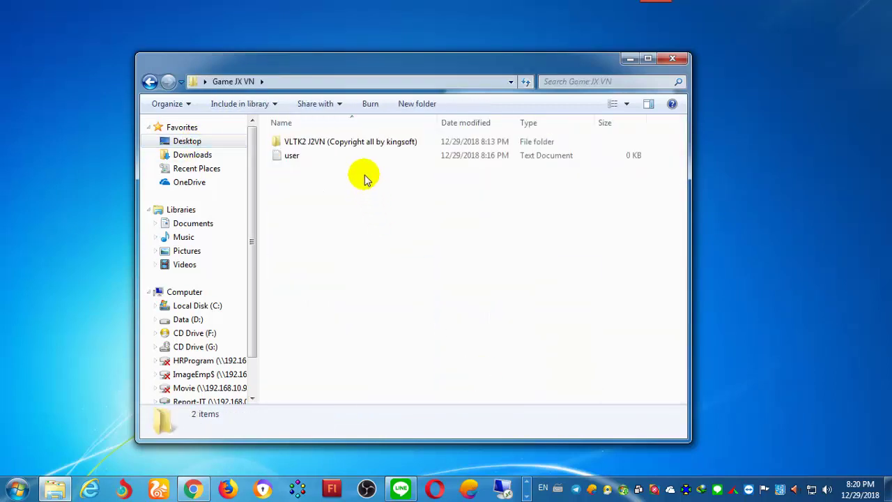
pyautogui.doubleClick(358, 144)
pyautogui.doubleClick(355, 143)
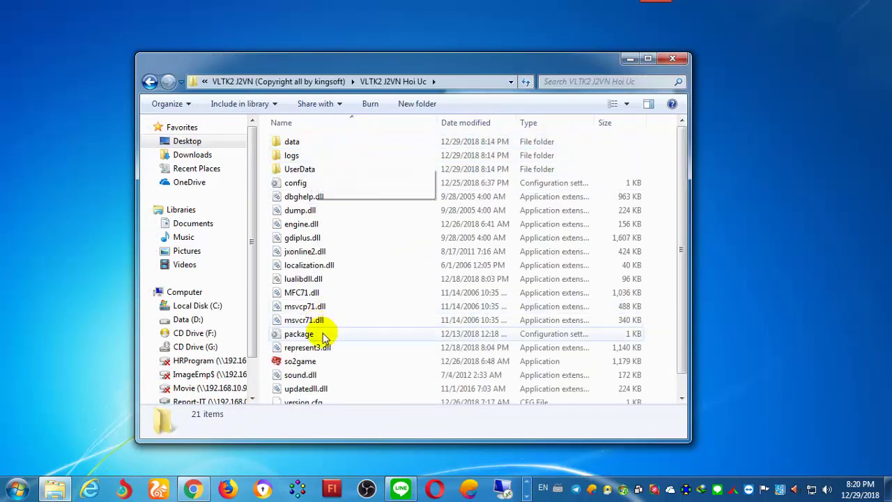
pyautogui.scroll(-1, 324, 335)
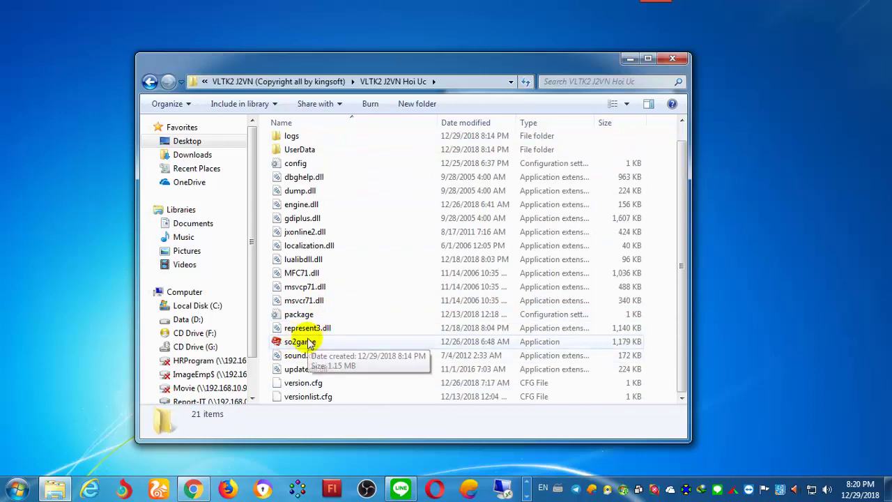
# Step: Launch so2game, start the game, and choose the Hỏa Long server
pyautogui.doubleClick(308, 342)
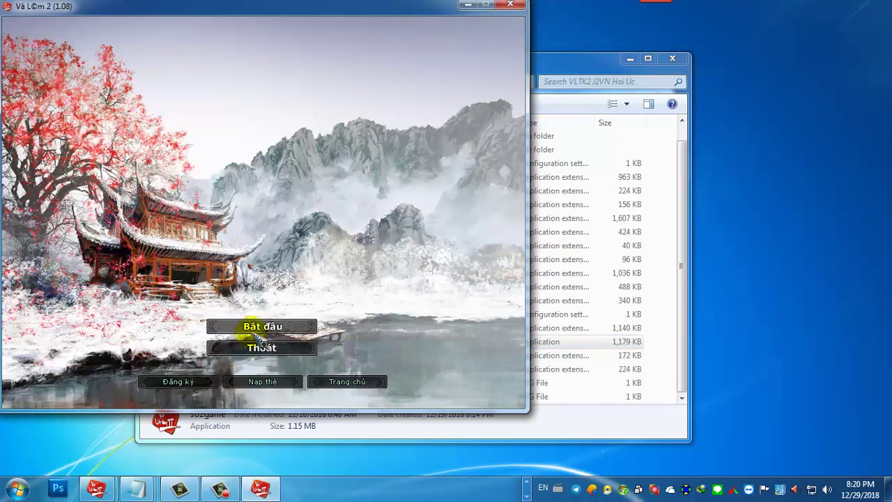
pyautogui.click(253, 323)
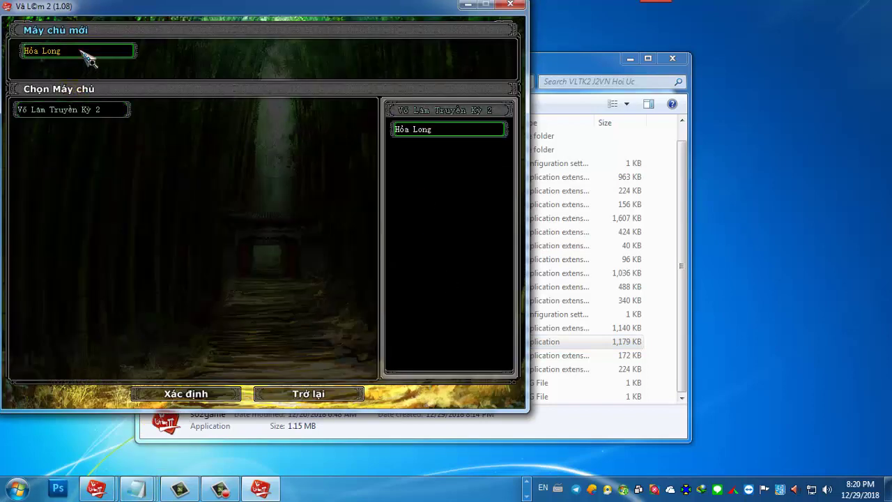
pyautogui.click(85, 53)
# Step: Copy the account name from the Notepad user file, enter the credentials, and log in
pyautogui.moveTo(137, 488)
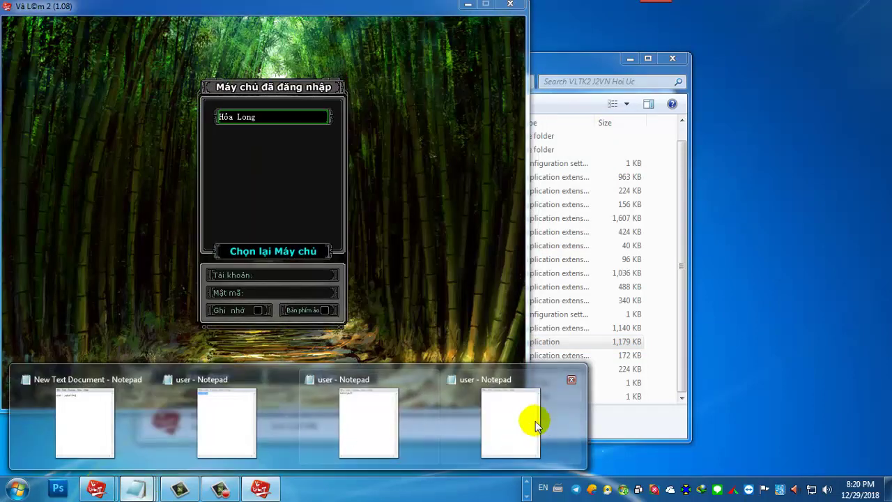
pyautogui.moveTo(258, 409)
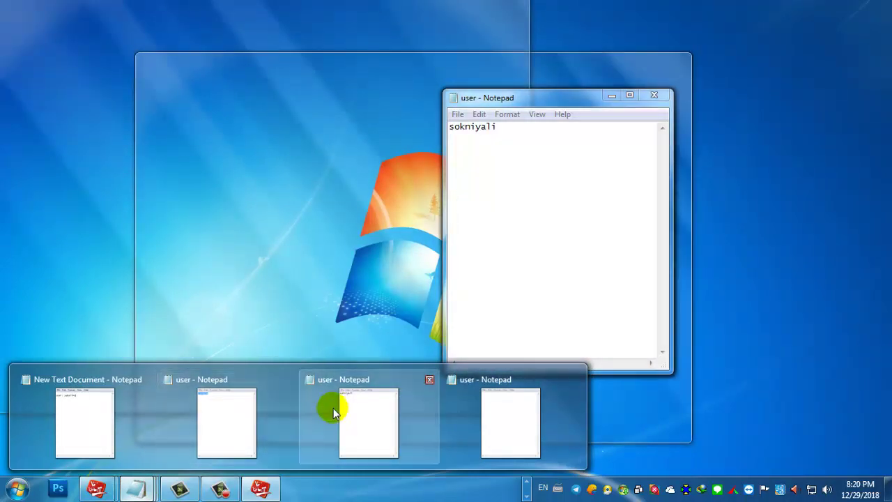
pyautogui.click(334, 409)
pyautogui.doubleClick(488, 126)
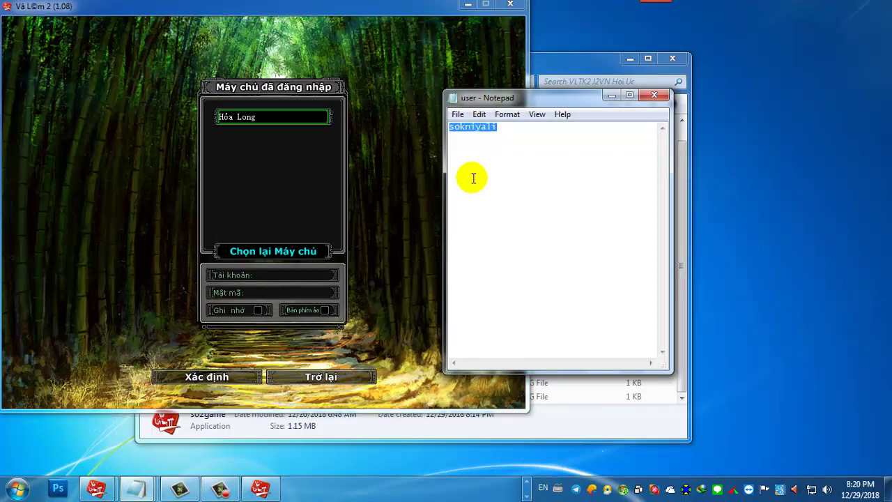
pyautogui.click(275, 277)
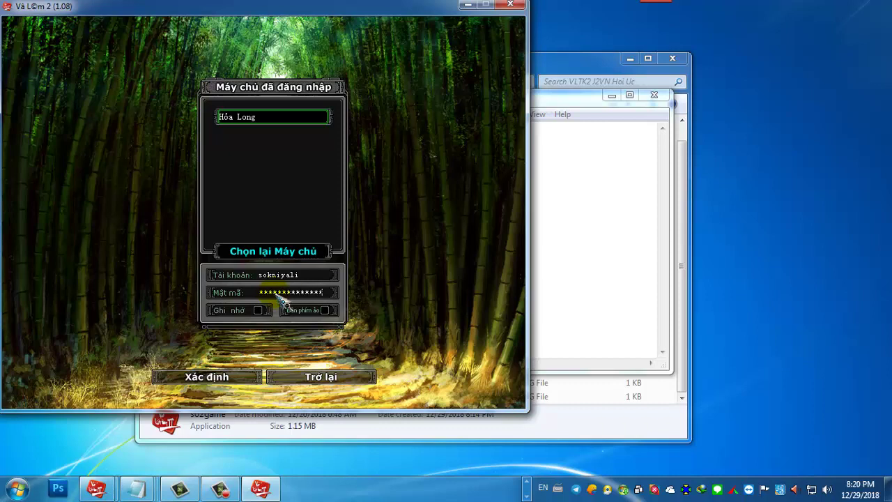
pyautogui.click(221, 380)
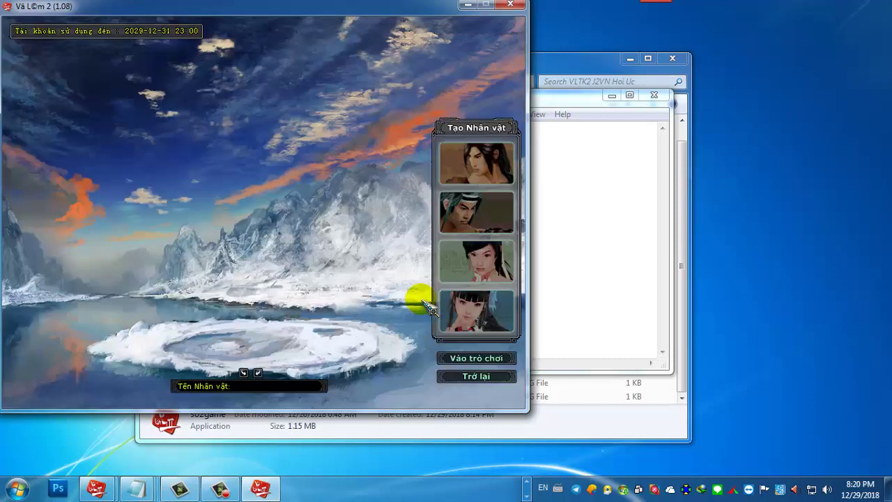
# Step: Preview the character classes, pick the male portrait, and name the character Baby_Boy
pyautogui.click(449, 221)
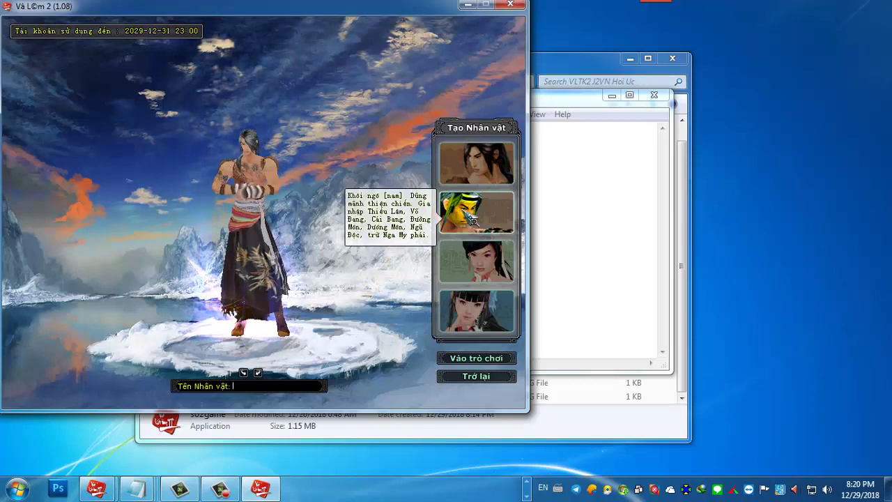
pyautogui.click(471, 174)
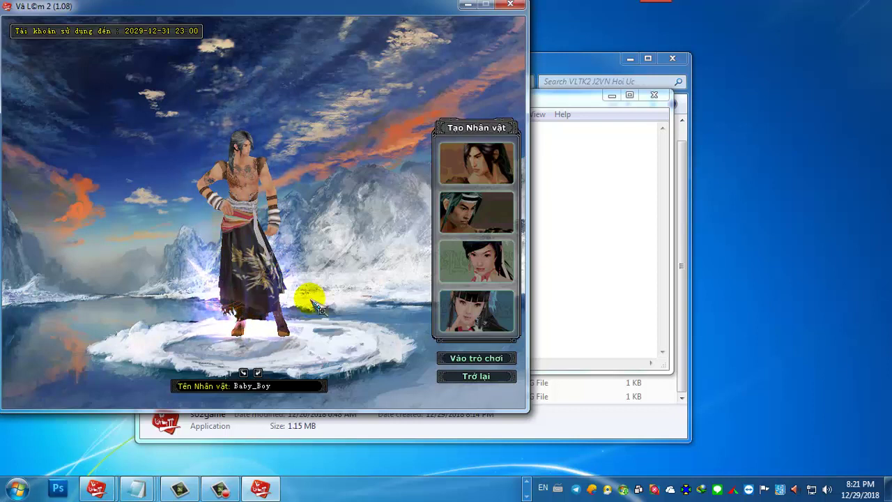
pyautogui.click(460, 361)
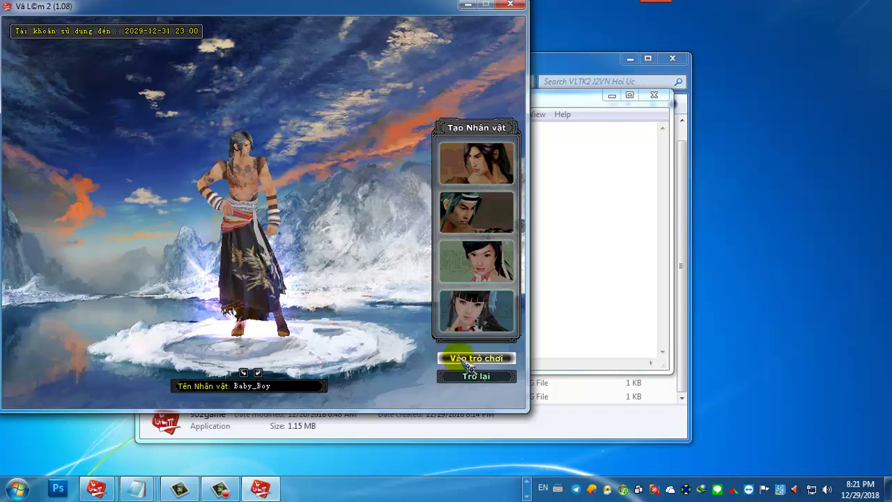
# Step: Enter the Võ Lâm 2 world as Baby_Boy and dismiss the welcome help messages
pyautogui.click(468, 361)
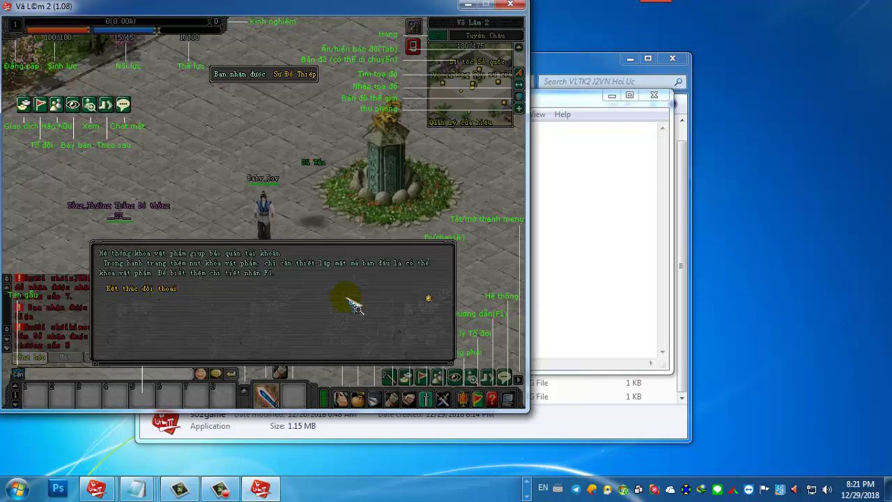
pyautogui.click(266, 293)
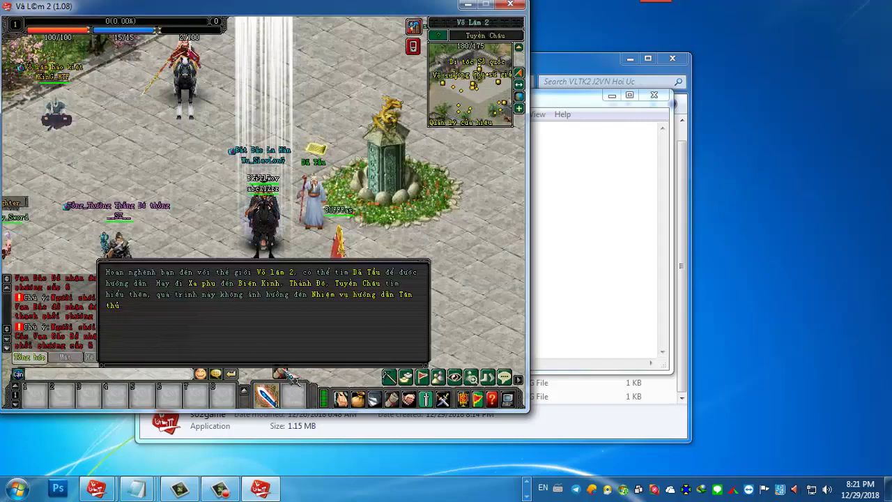
pyautogui.click(272, 298)
pyautogui.click(269, 284)
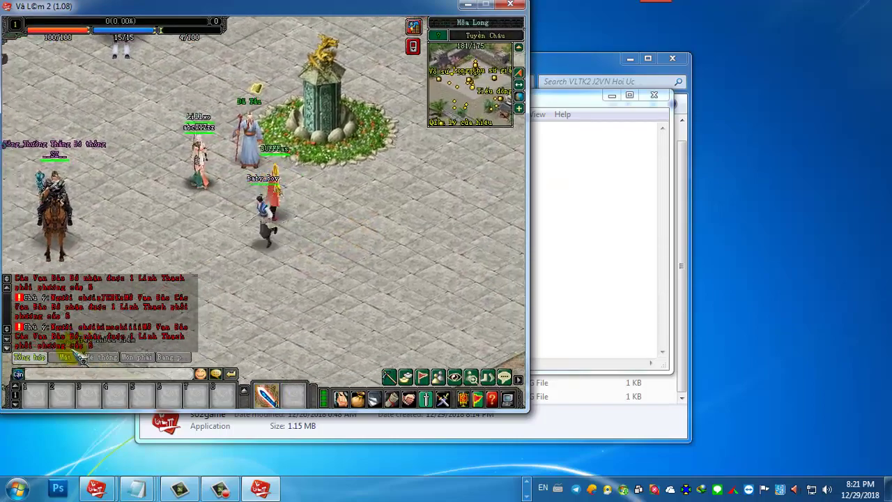
# Step: Walk Baby_Boy around the Tuyền Châu square, check the inventory, then bring up Ngự các
pyautogui.click(65, 357)
pyautogui.click(278, 269)
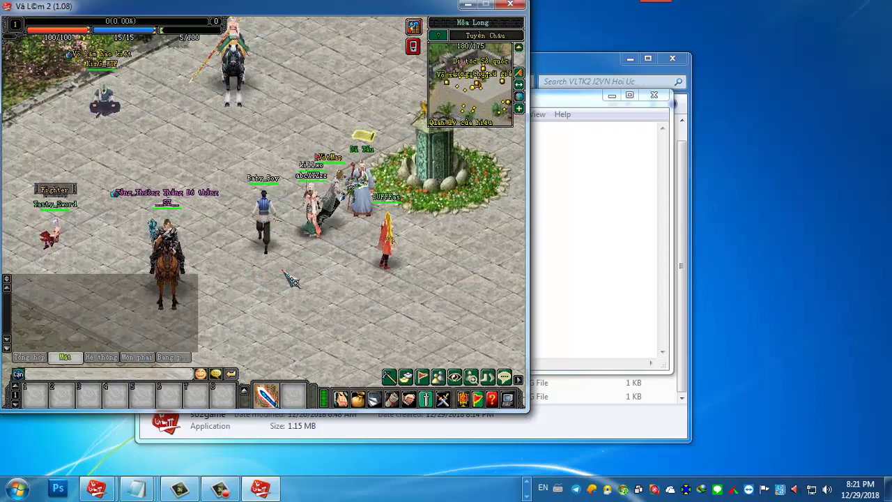
pyautogui.click(280, 283)
pyautogui.press('F2')
pyautogui.click(265, 262)
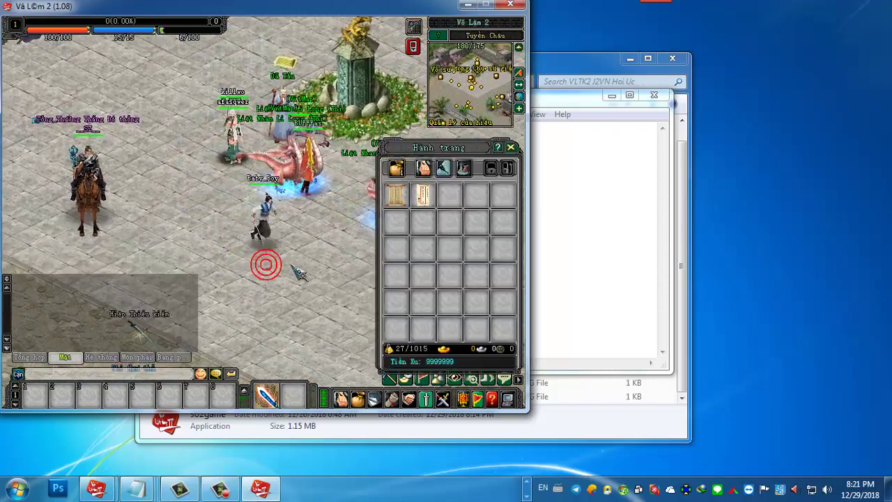
pyautogui.press('F2')
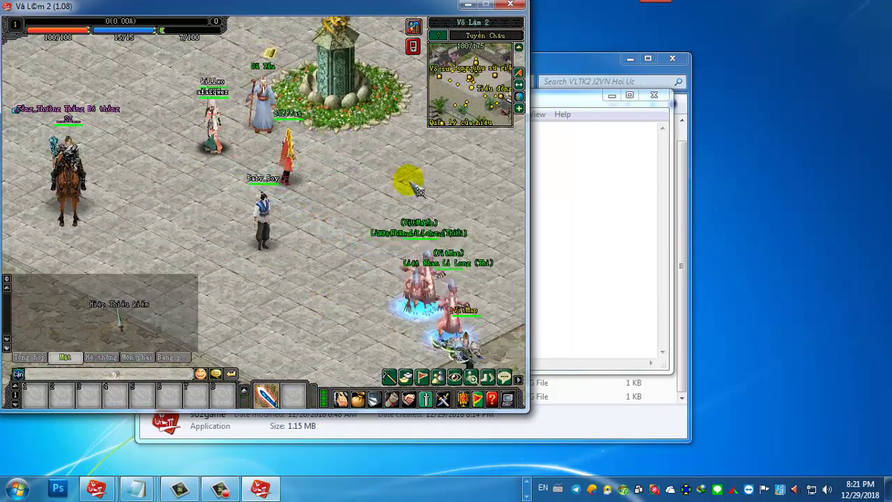
pyautogui.click(414, 26)
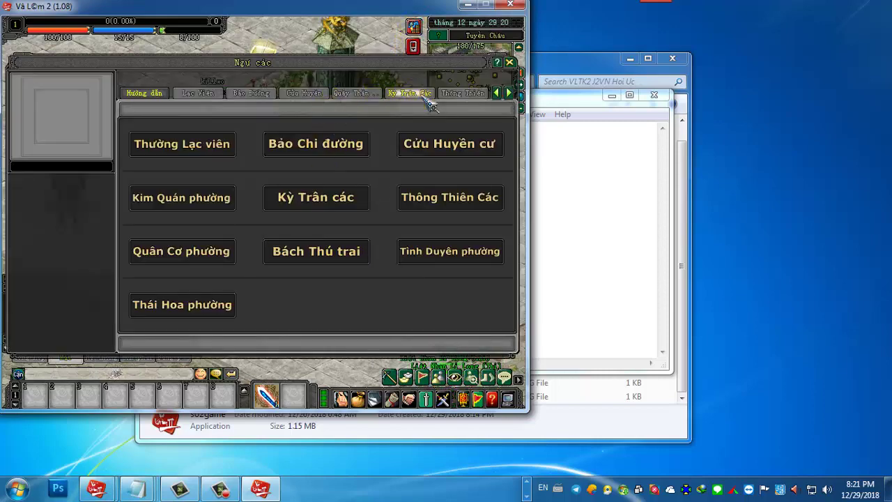
# Step: Browse the Ngự các shop sections and settle on Lạc Viên
pyautogui.click(462, 93)
pyautogui.click(352, 93)
pyautogui.click(304, 93)
pyautogui.click(251, 92)
pyautogui.click(202, 92)
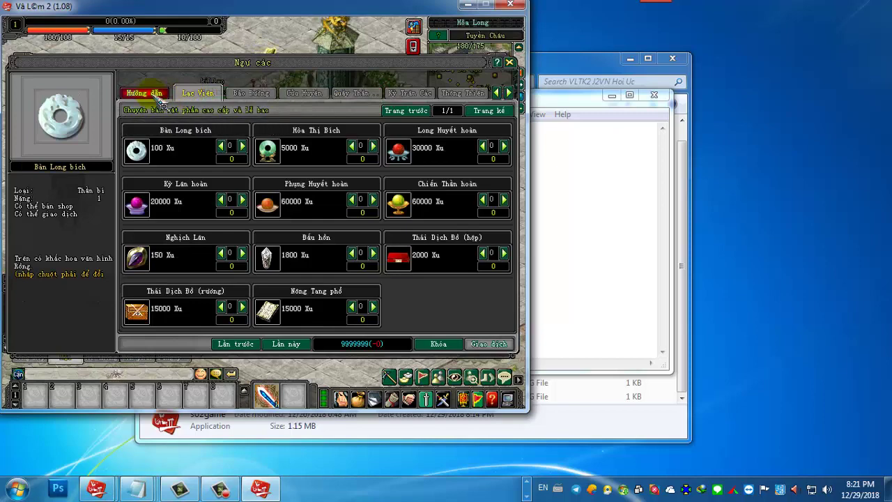
# Step: Order one each of Kỳ Lân hoàn, Chiến Thần hoàn and Phụng Huyết hoàn for 140000 Xu
pyautogui.moveTo(418, 202)
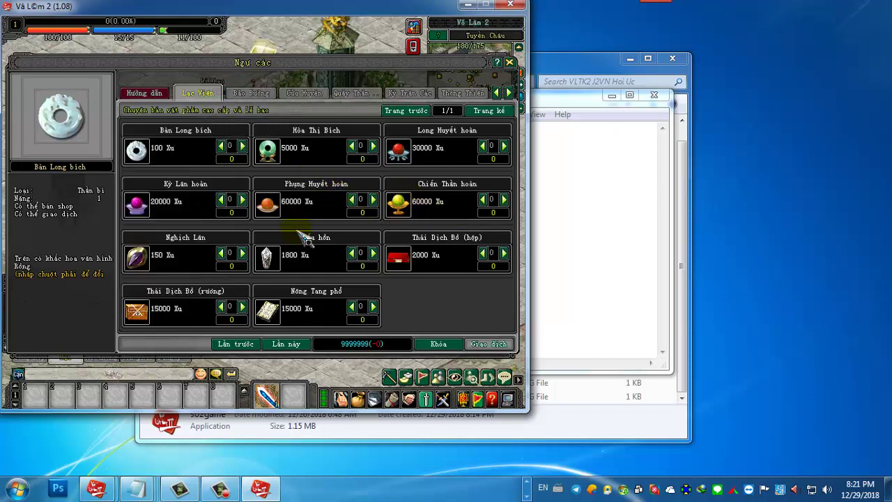
pyautogui.moveTo(413, 160)
pyautogui.moveTo(268, 209)
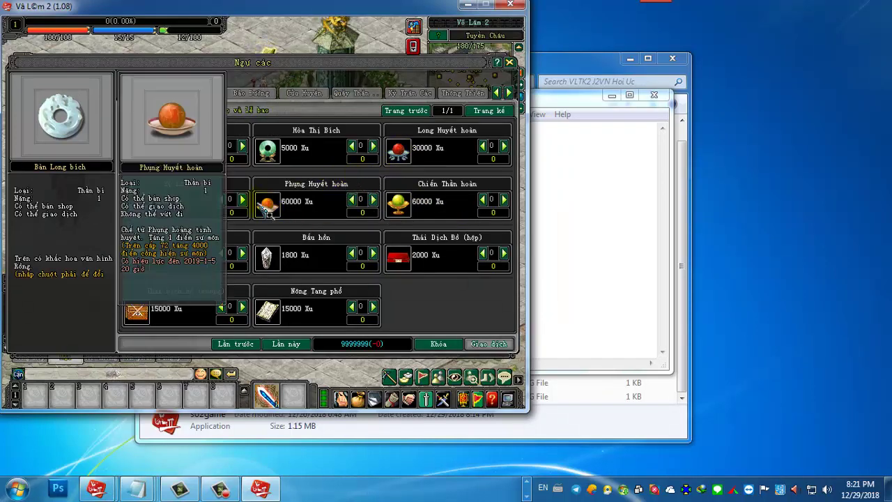
pyautogui.moveTo(150, 200)
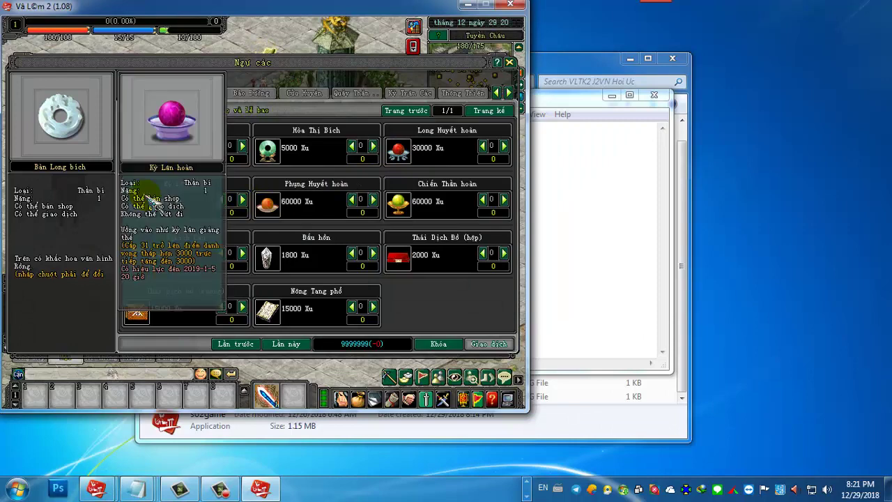
pyautogui.click(241, 199)
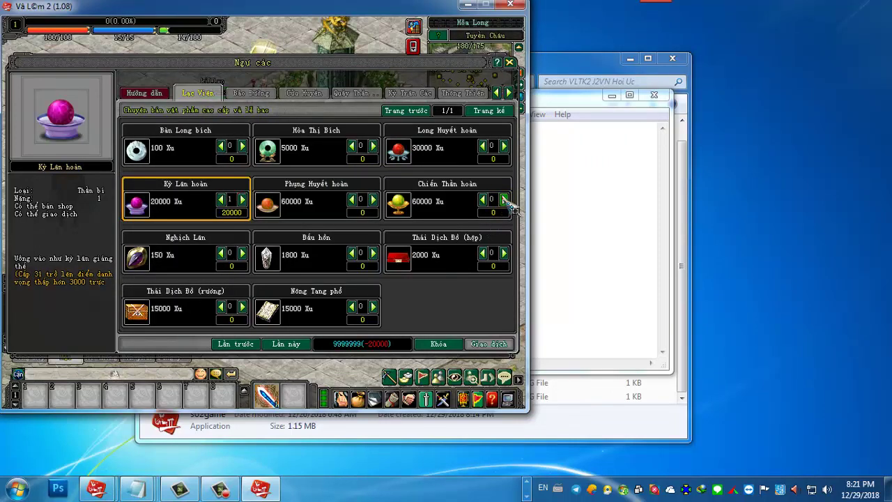
pyautogui.click(504, 200)
pyautogui.moveTo(284, 209)
pyautogui.click(372, 199)
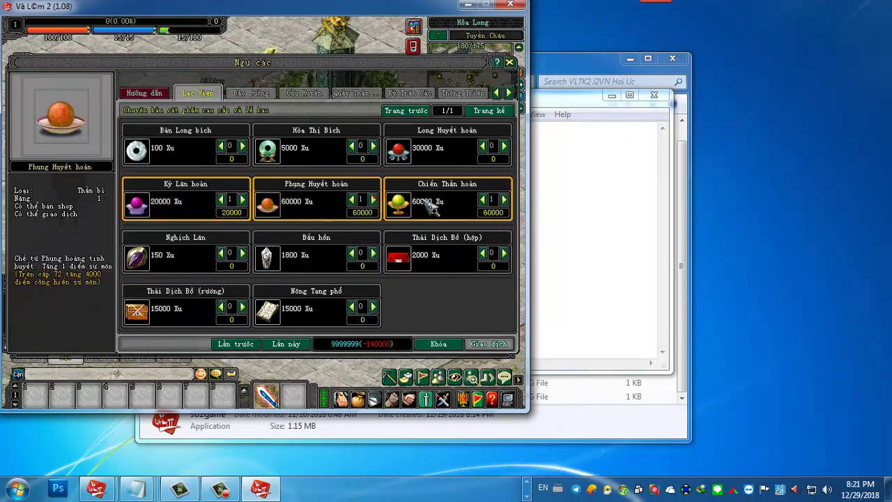
pyautogui.click(437, 343)
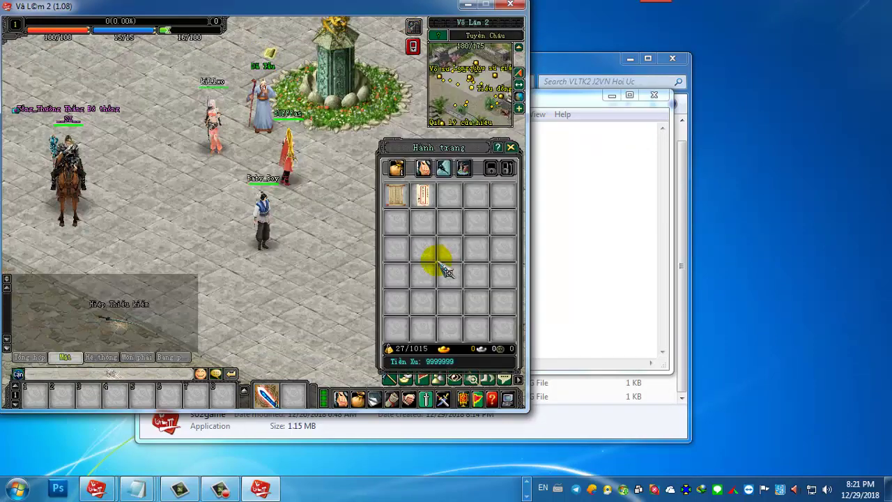
# Step: Walk Baby_Boy across the square and review the character's attribute stats
pyautogui.click(239, 243)
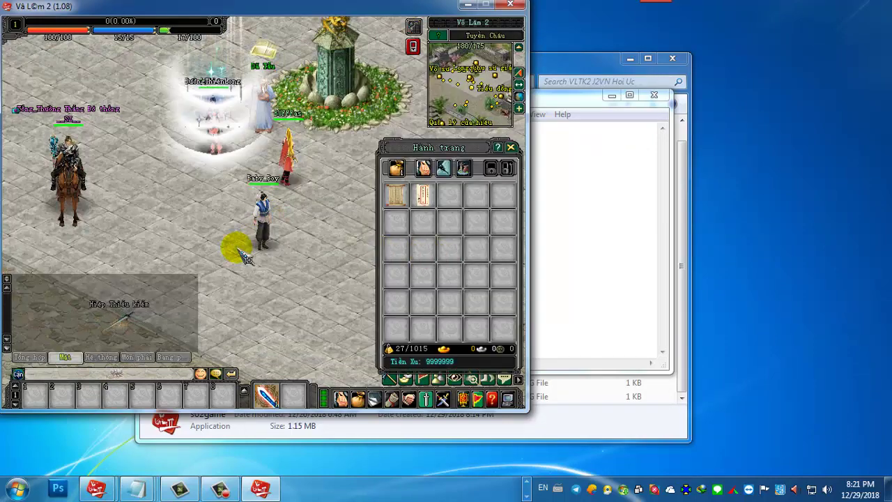
pyautogui.click(230, 253)
pyautogui.click(292, 229)
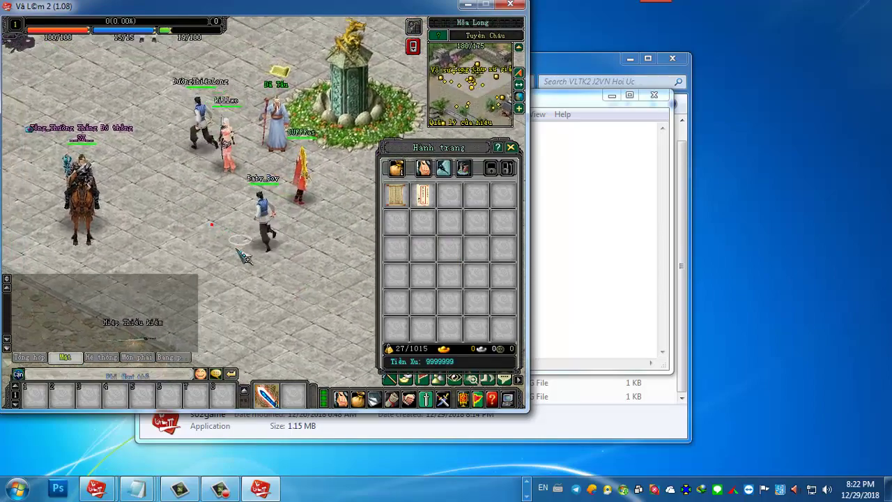
pyautogui.click(253, 251)
pyautogui.click(369, 170)
pyautogui.click(423, 167)
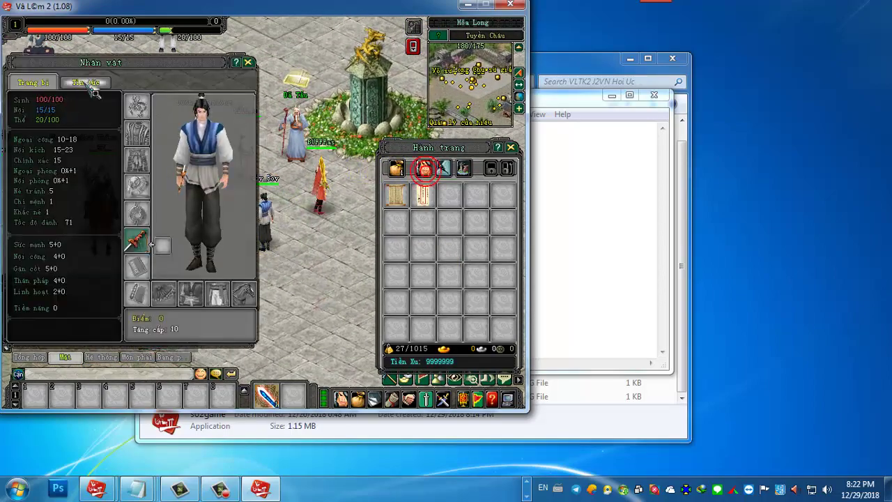
pyautogui.click(84, 83)
pyautogui.click(249, 63)
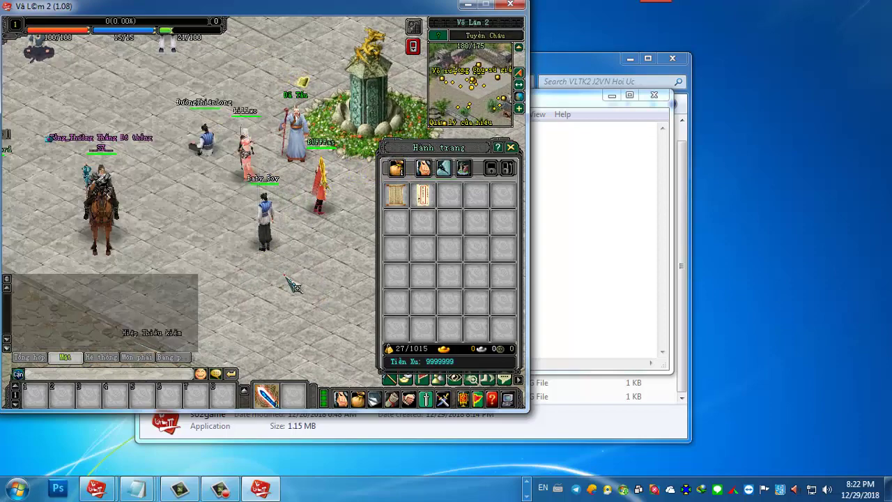
pyautogui.click(287, 276)
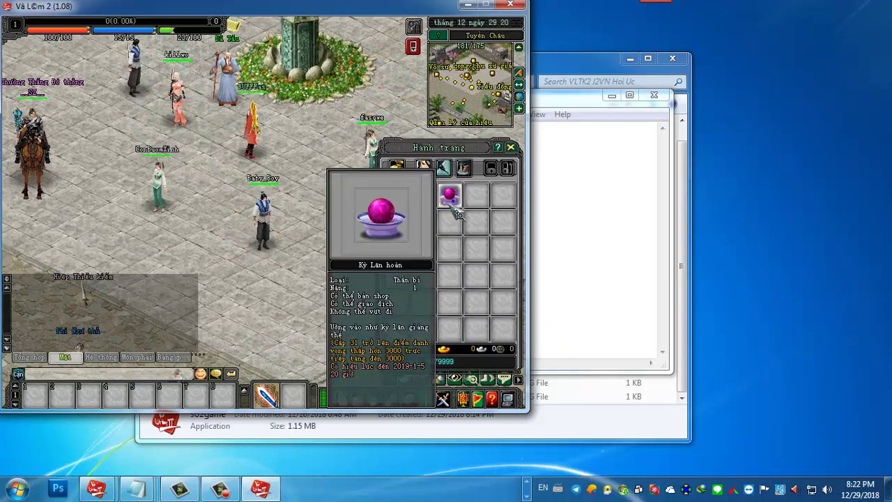
# Step: Use the Kỳ Lân hoàn from the inventory, confirming with Được, then keep walking
pyautogui.rightClick(454, 201)
pyautogui.click(223, 272)
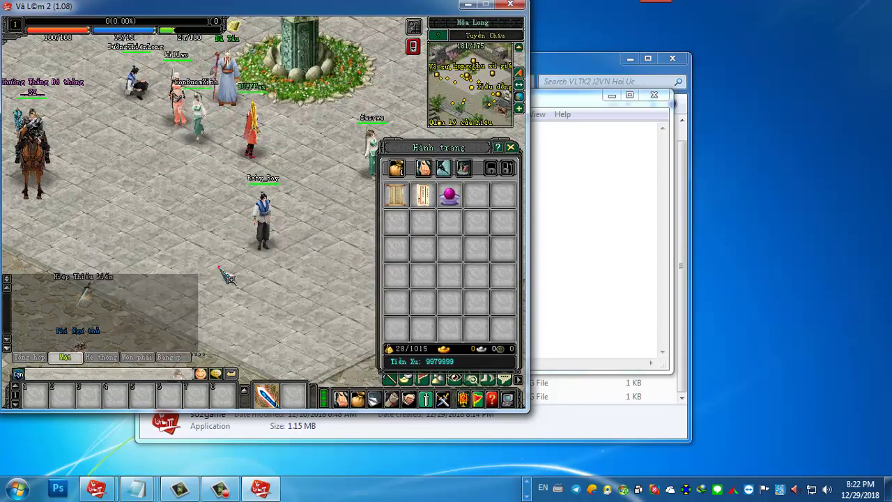
pyautogui.click(324, 243)
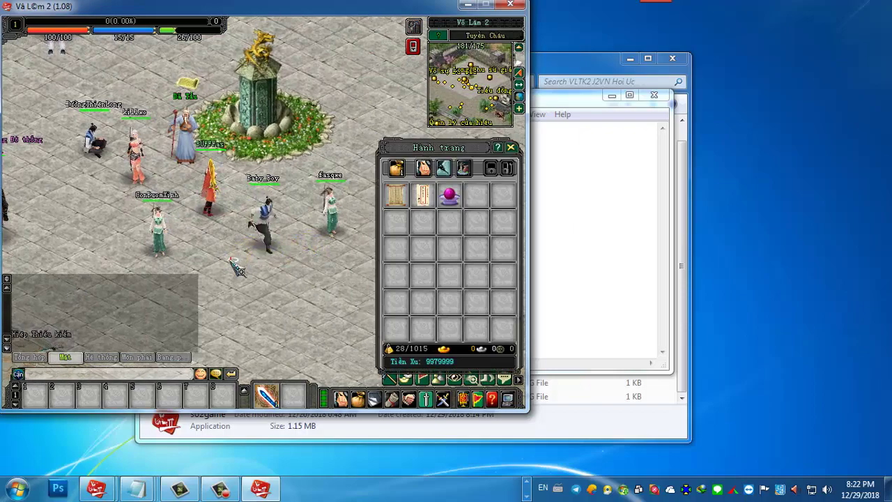
pyautogui.click(234, 262)
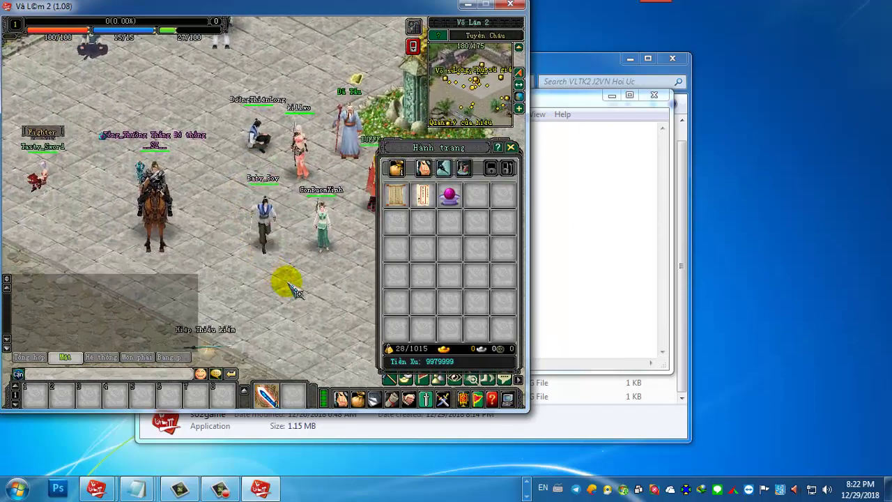
# Step: In Ngự các's Lạc Viên section, add one Phụng Huyết hoàn and one Chiến Thần hoàn (120000 Xu)
pyautogui.click(414, 26)
pyautogui.click(310, 143)
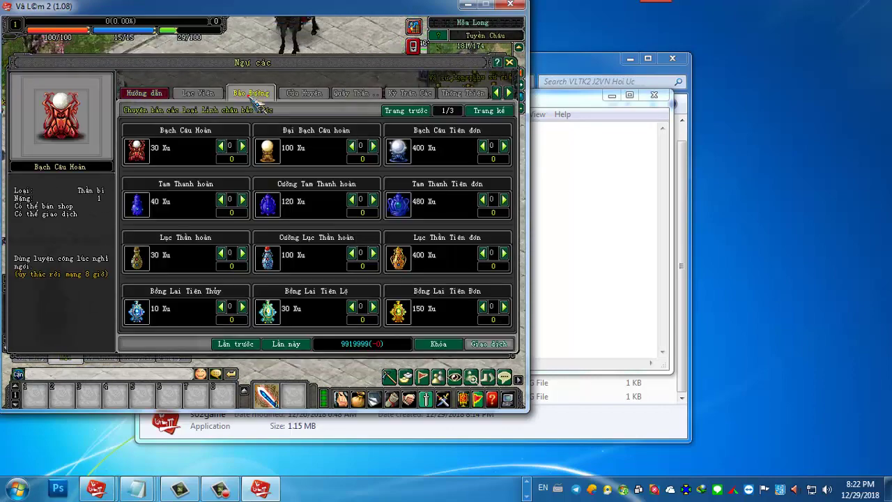
pyautogui.click(202, 94)
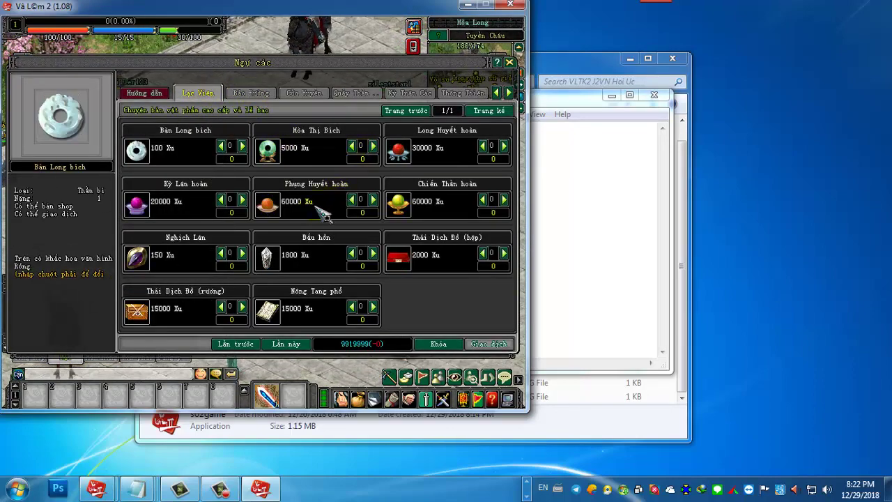
pyautogui.click(373, 199)
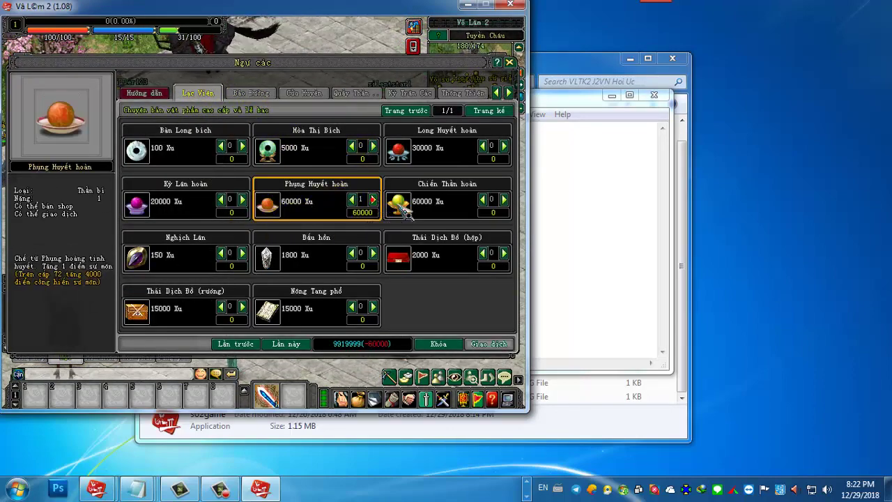
pyautogui.click(503, 200)
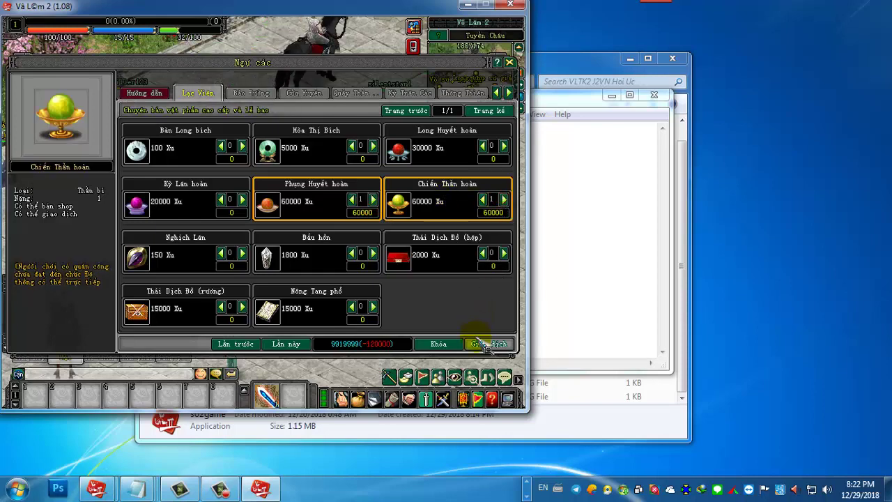